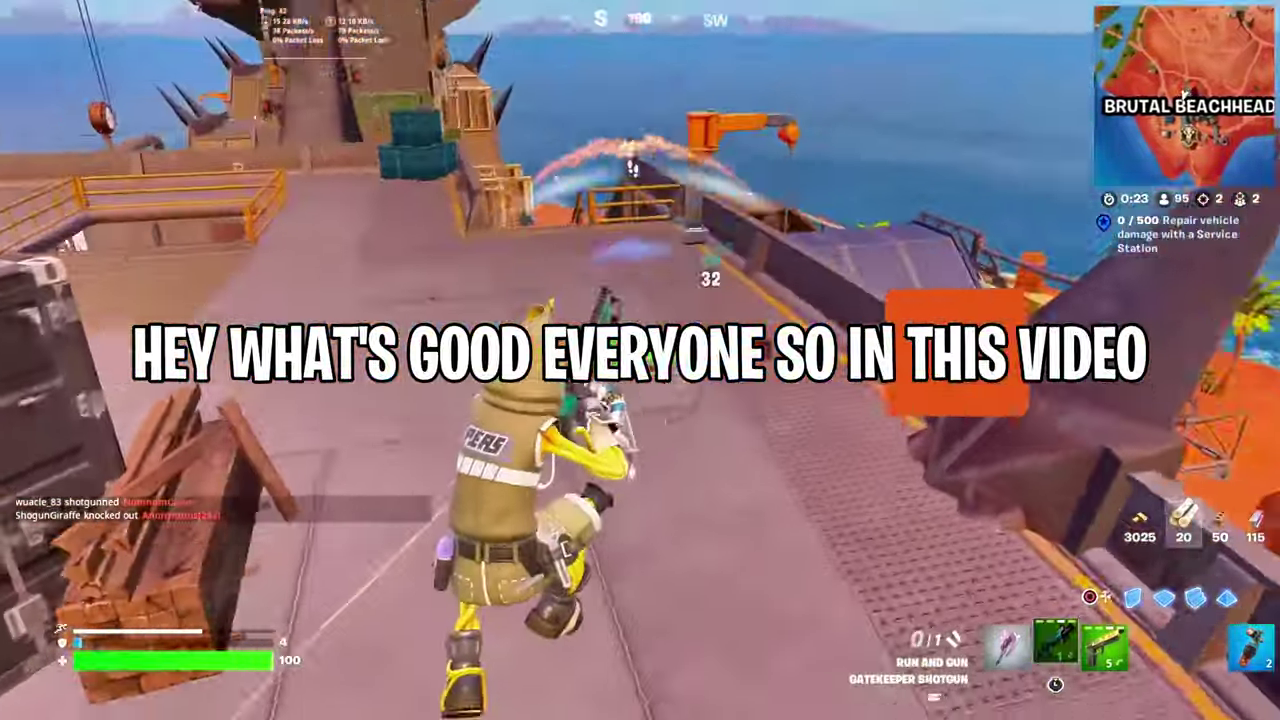
- In Fortnite, toggle build mode, jump across the builds and throw a Nitro Splash
key(q)
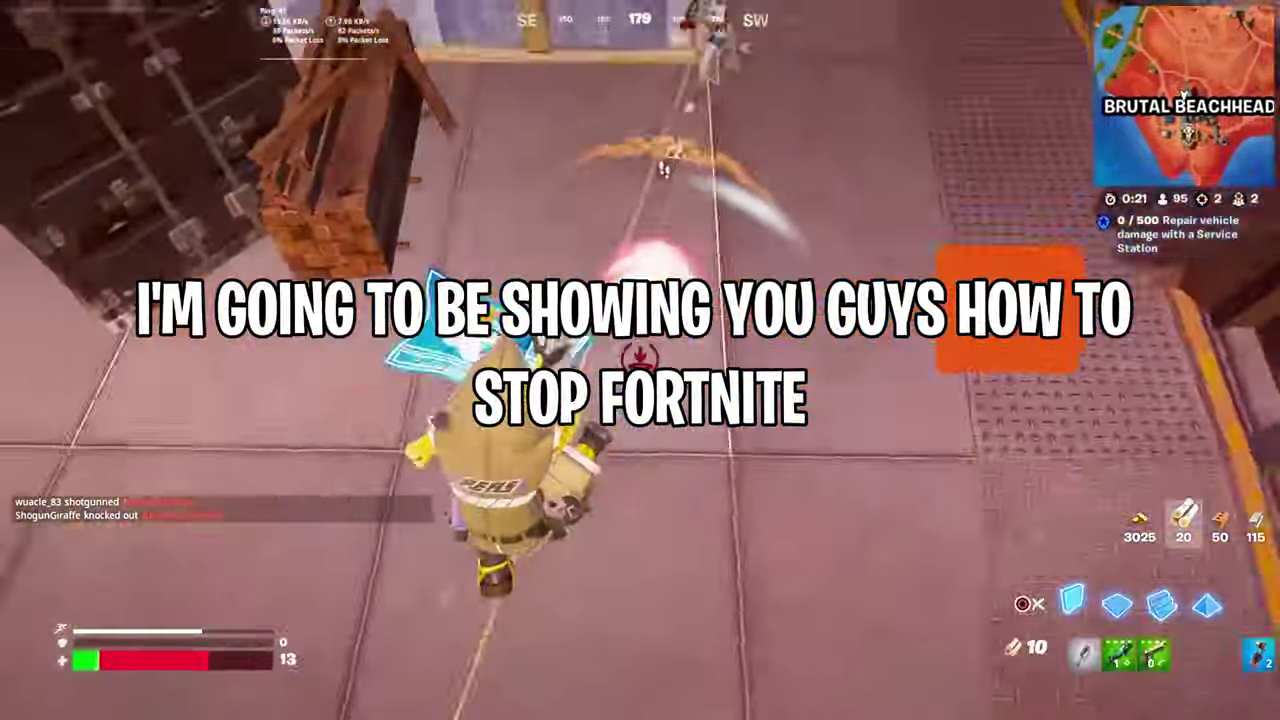
key(q)
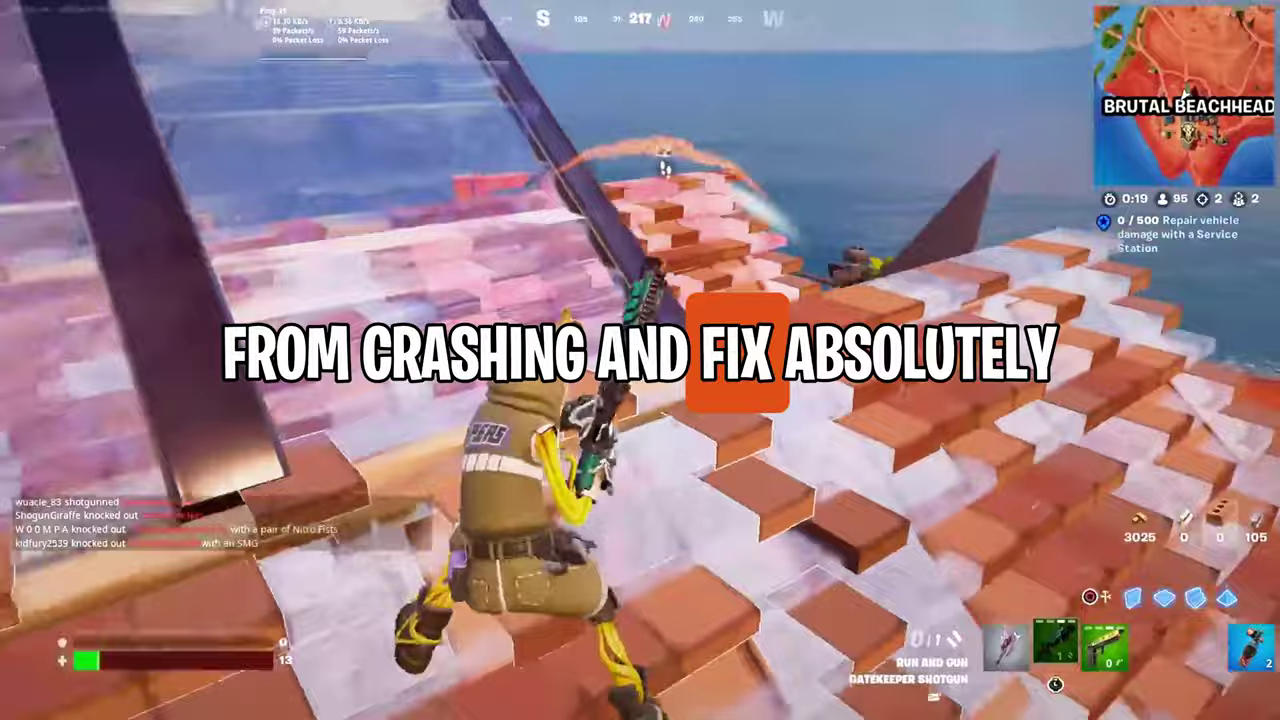
key(w)
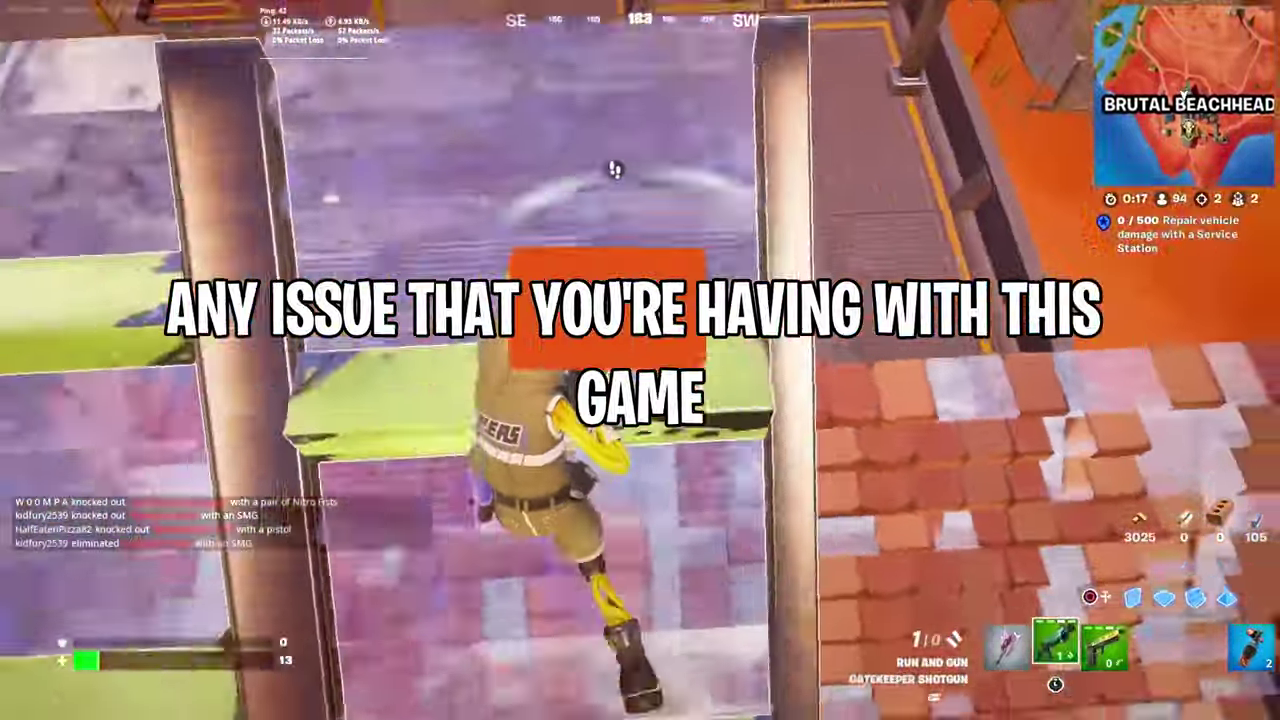
key(5)
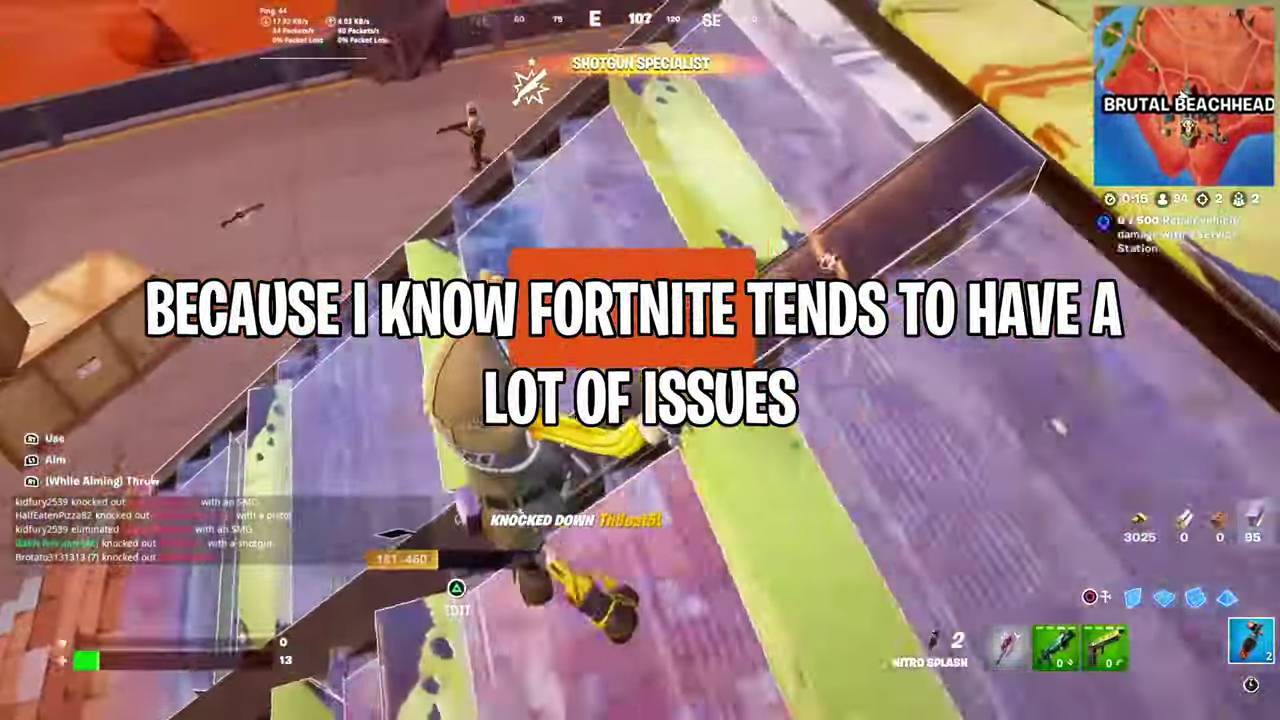
click(640, 360)
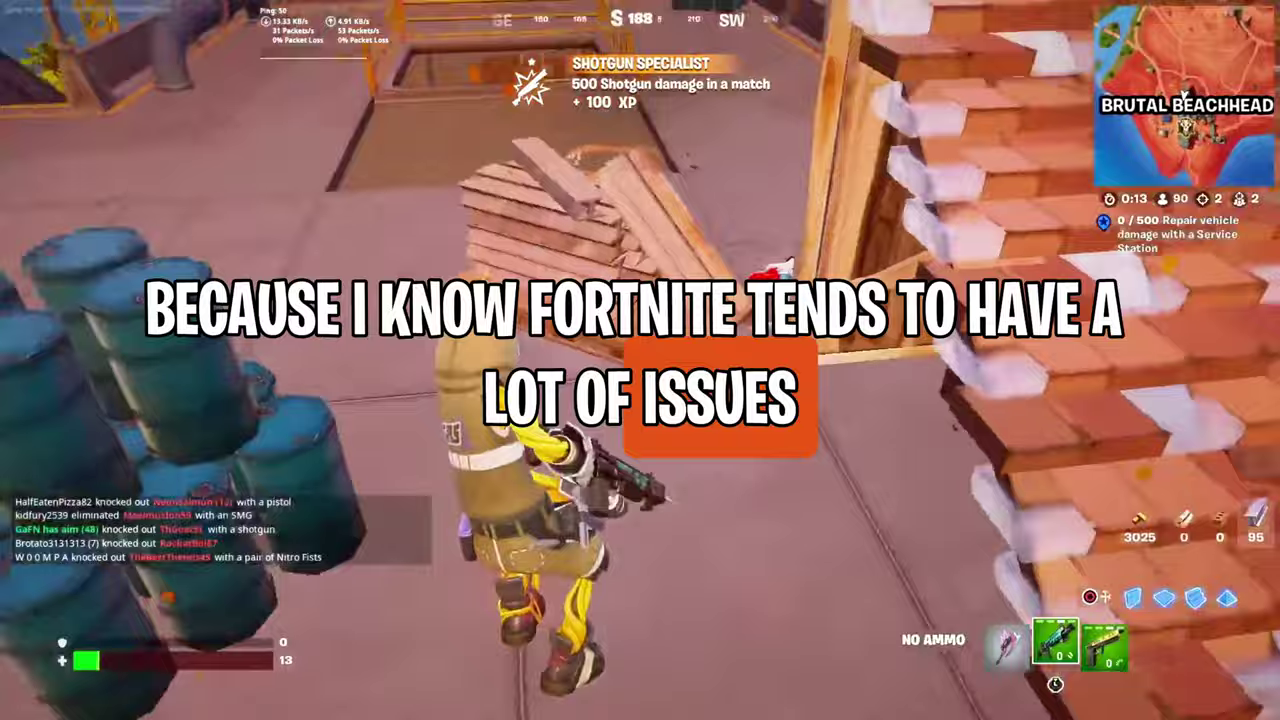
- Build wooden walls around the player, switch to the pickaxe, and bring up the Epic Games Launcher
click(640, 360)
key(1)
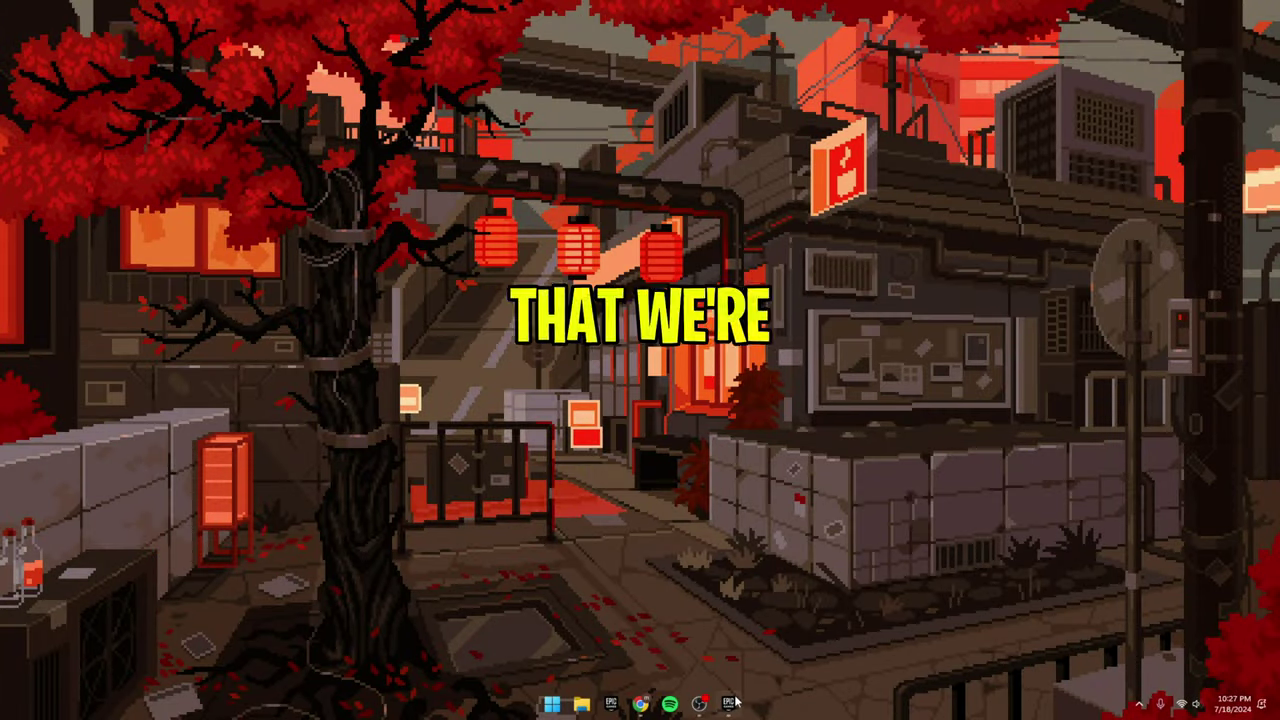
click(731, 704)
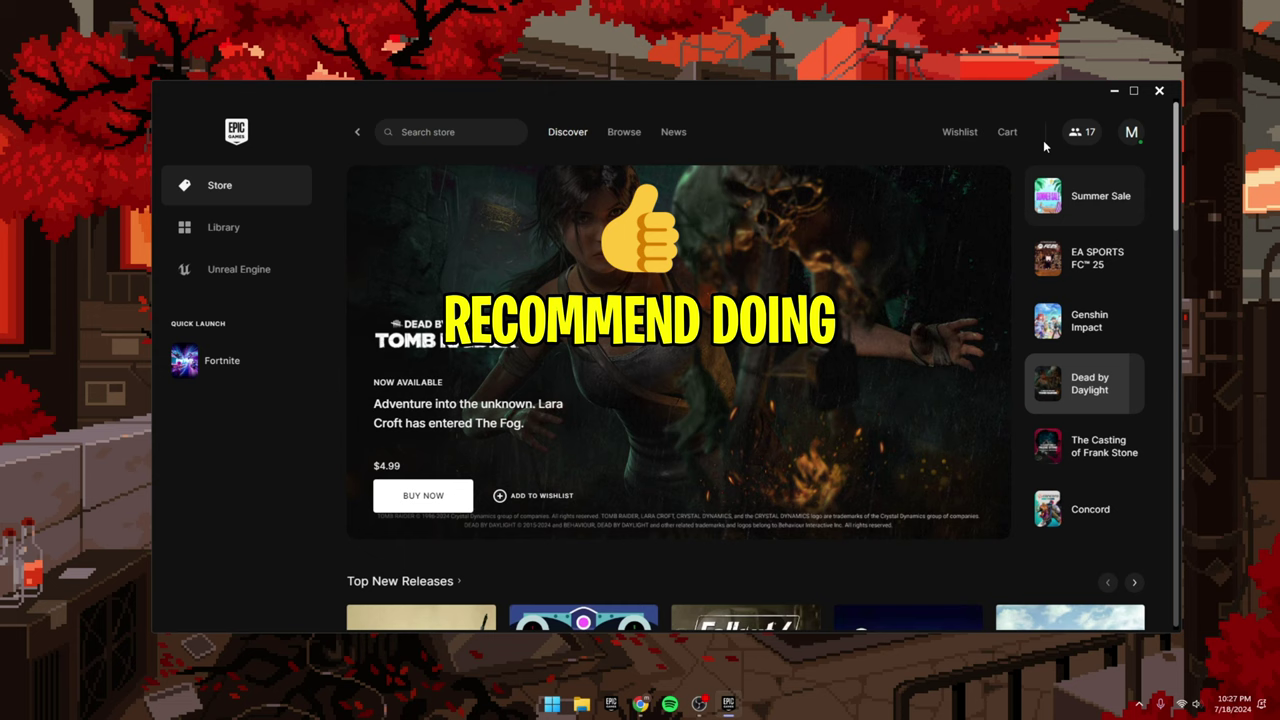
- Show the friends list of 17 friends and scroll down through it
click(1080, 132)
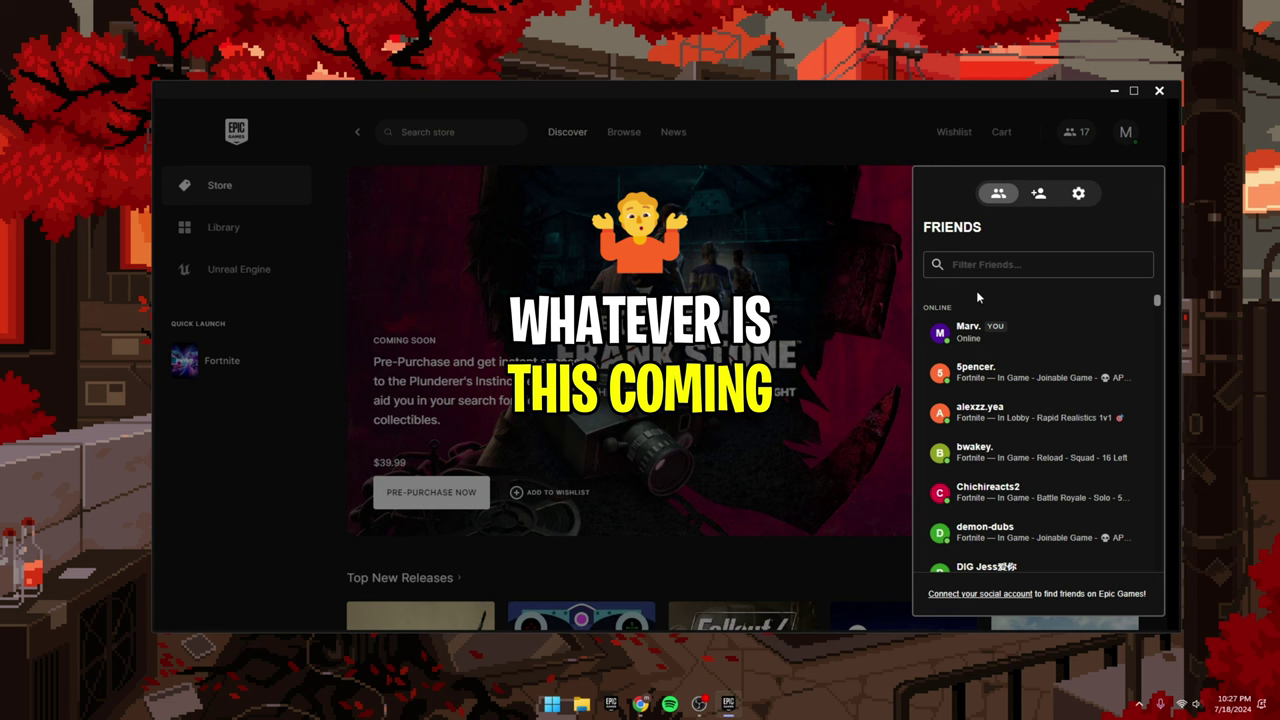
click(1038, 193)
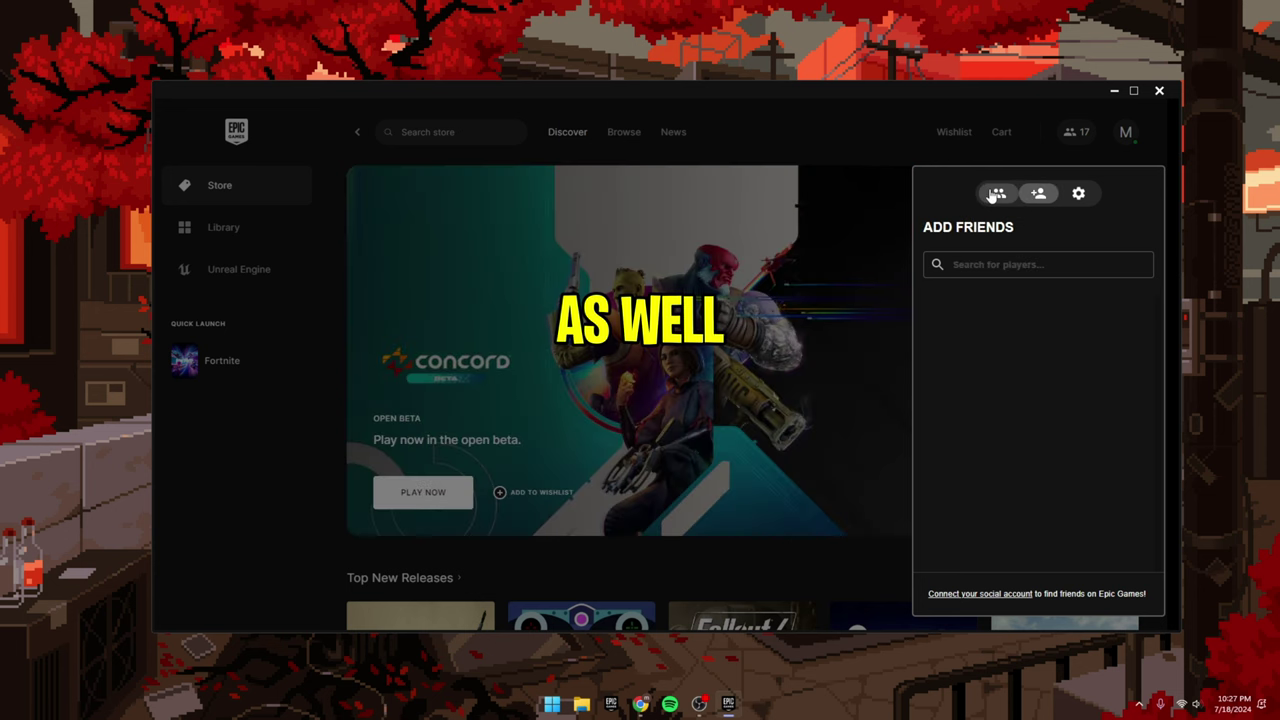
click(996, 194)
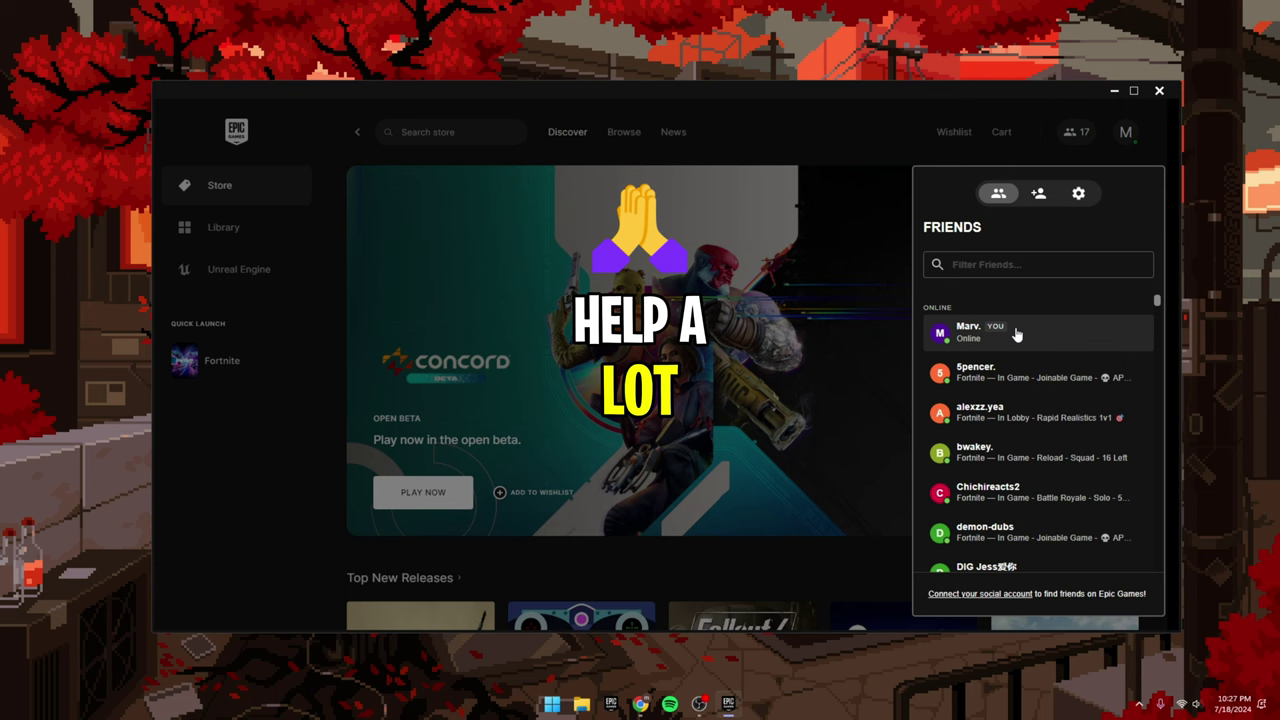
scroll(1017, 334, down, 1)
scroll(1017, 334, down, 2)
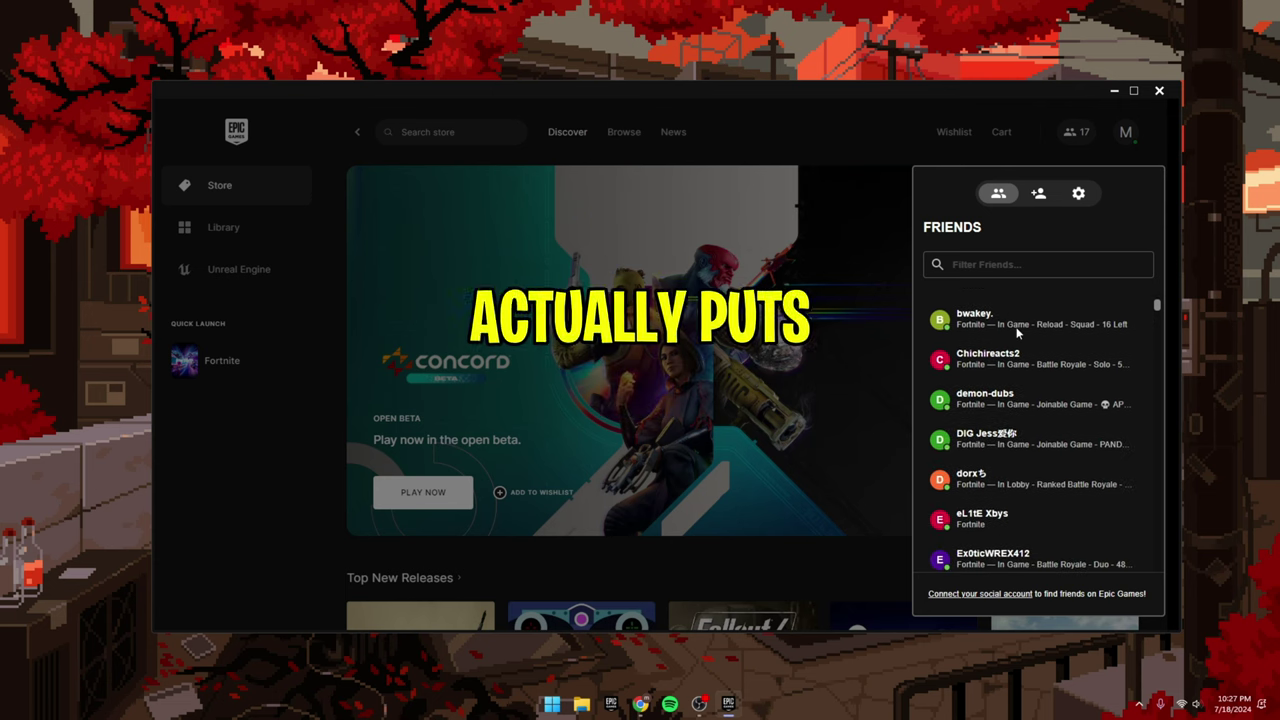
scroll(1017, 334, down, 3)
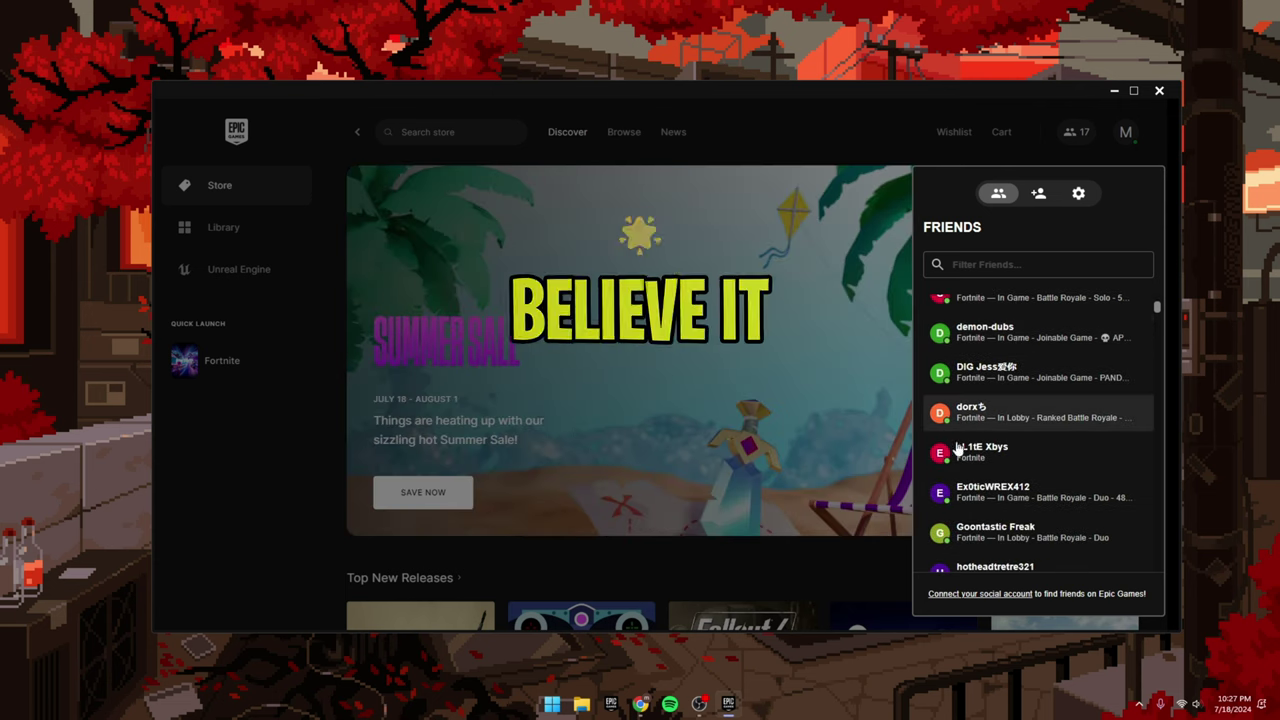
- Remove a friend via More Options > Remove Epic Friend, dropping the count to 16
click(965, 458)
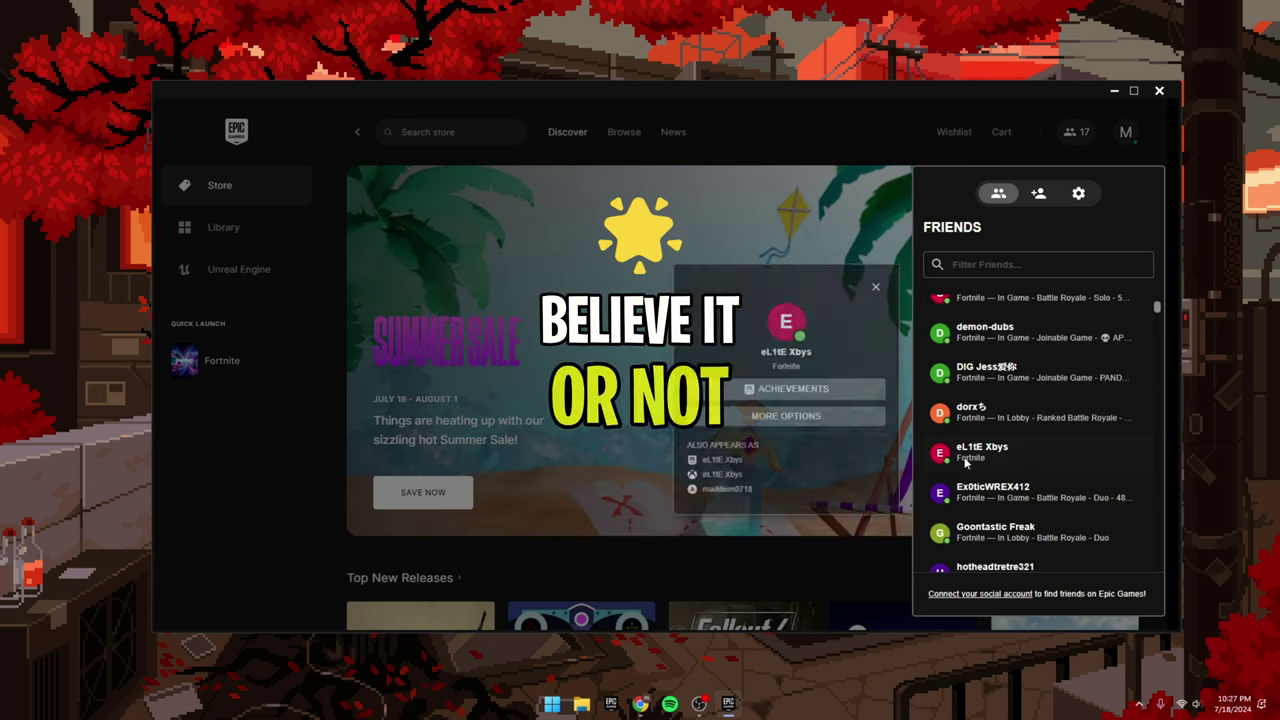
click(863, 420)
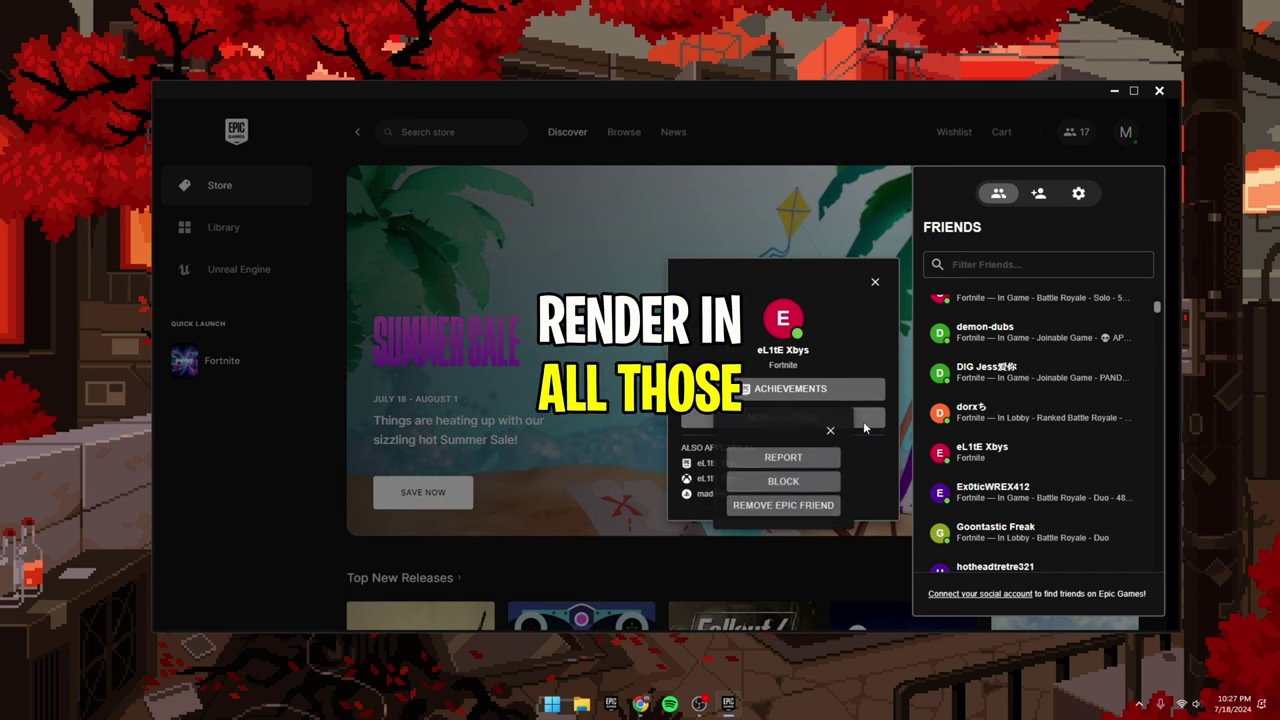
click(781, 505)
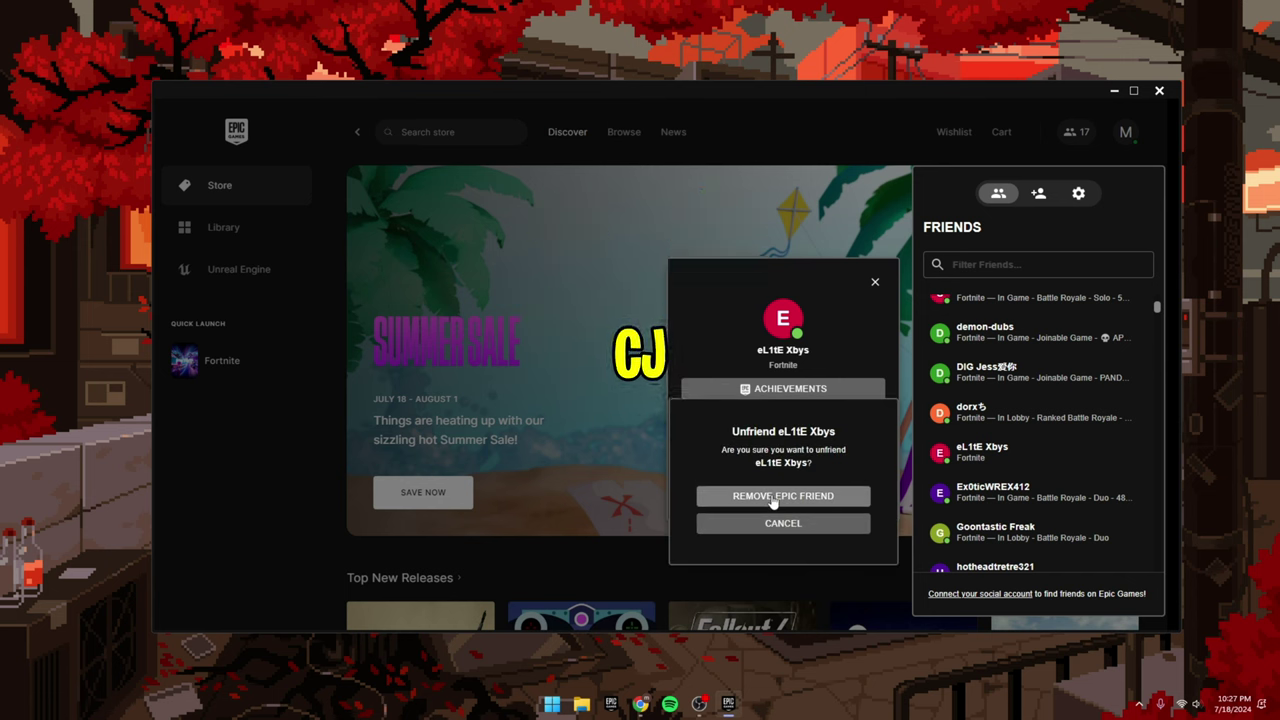
click(771, 494)
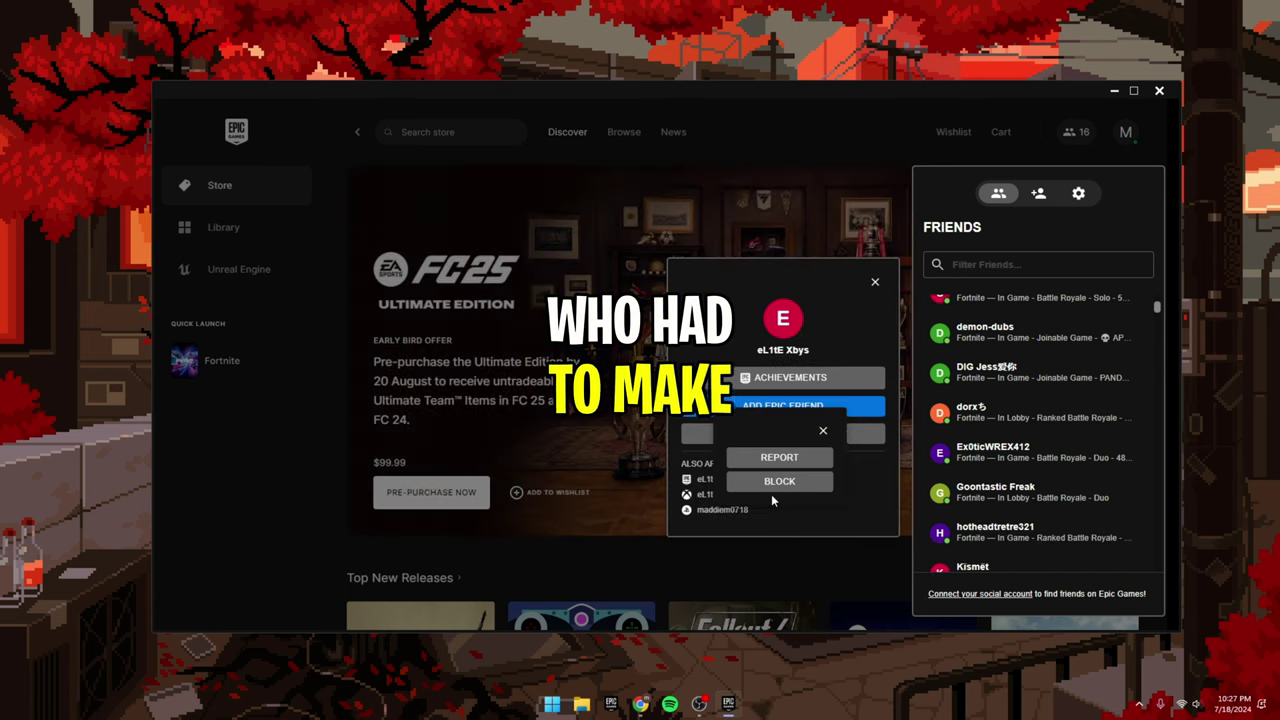
click(823, 430)
click(875, 284)
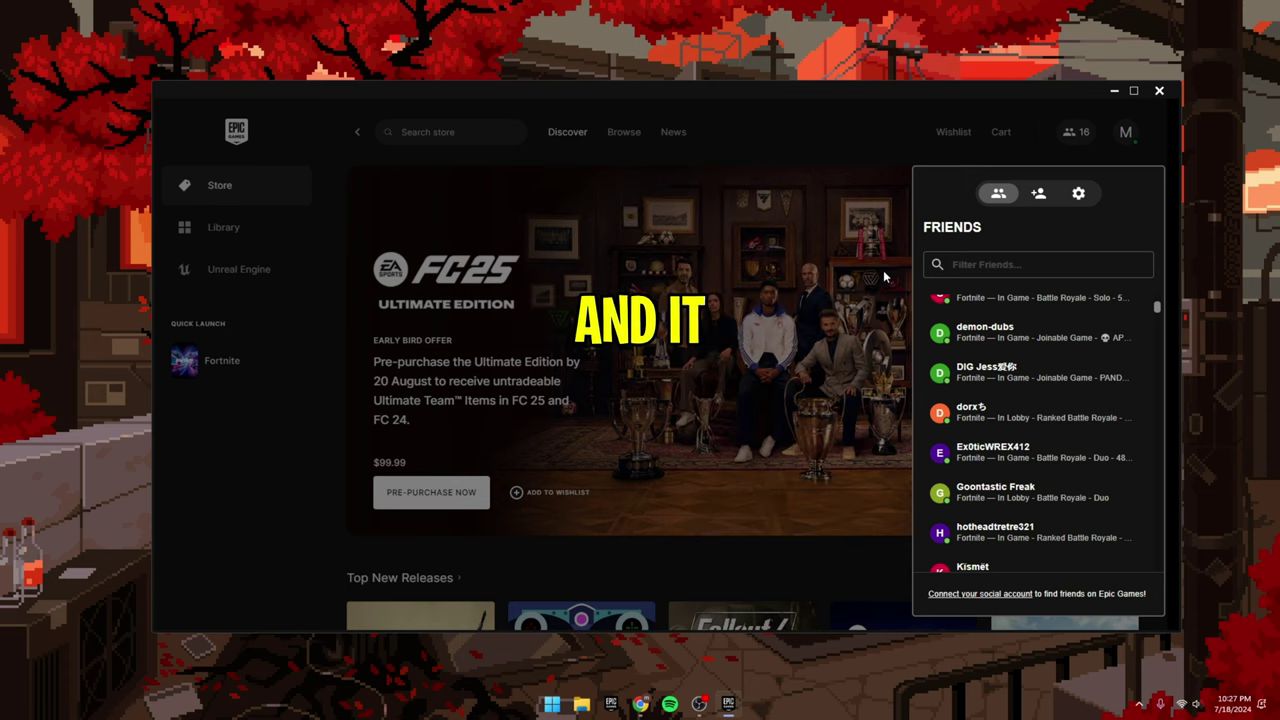
- Close the friends panel and run Verify Files on Fortnite from Library > Manage
click(898, 150)
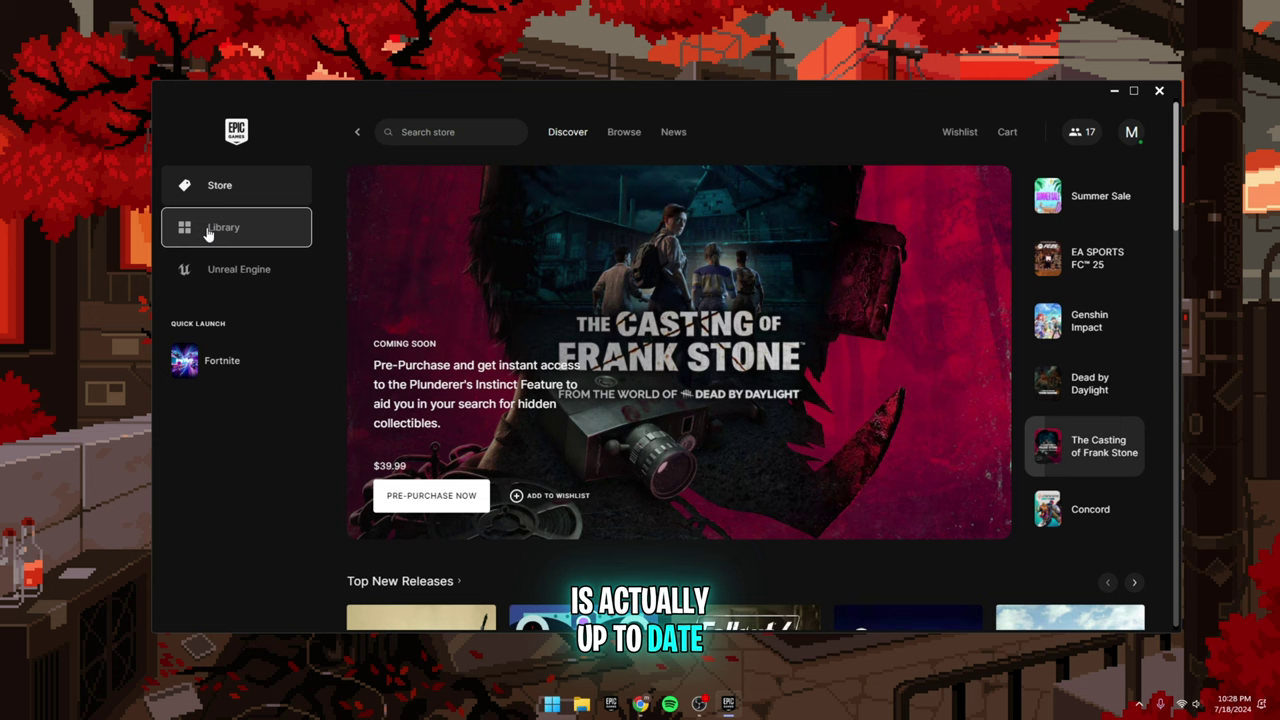
click(208, 230)
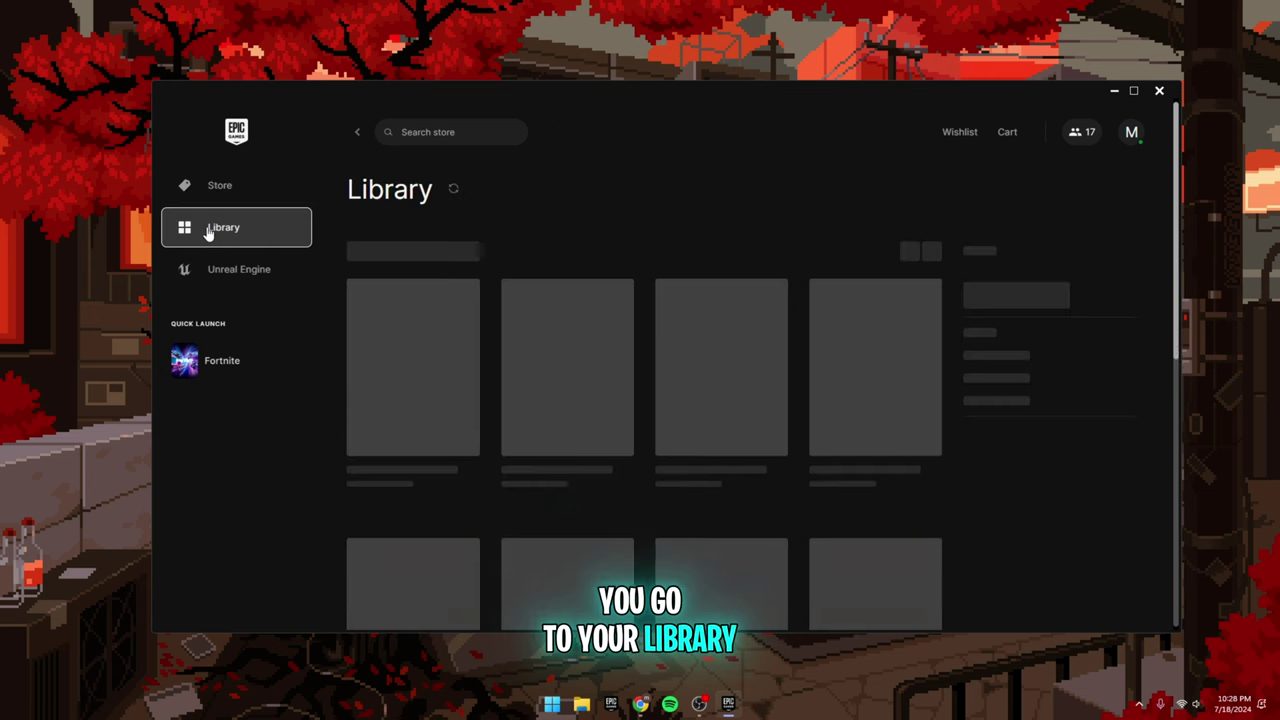
click(469, 519)
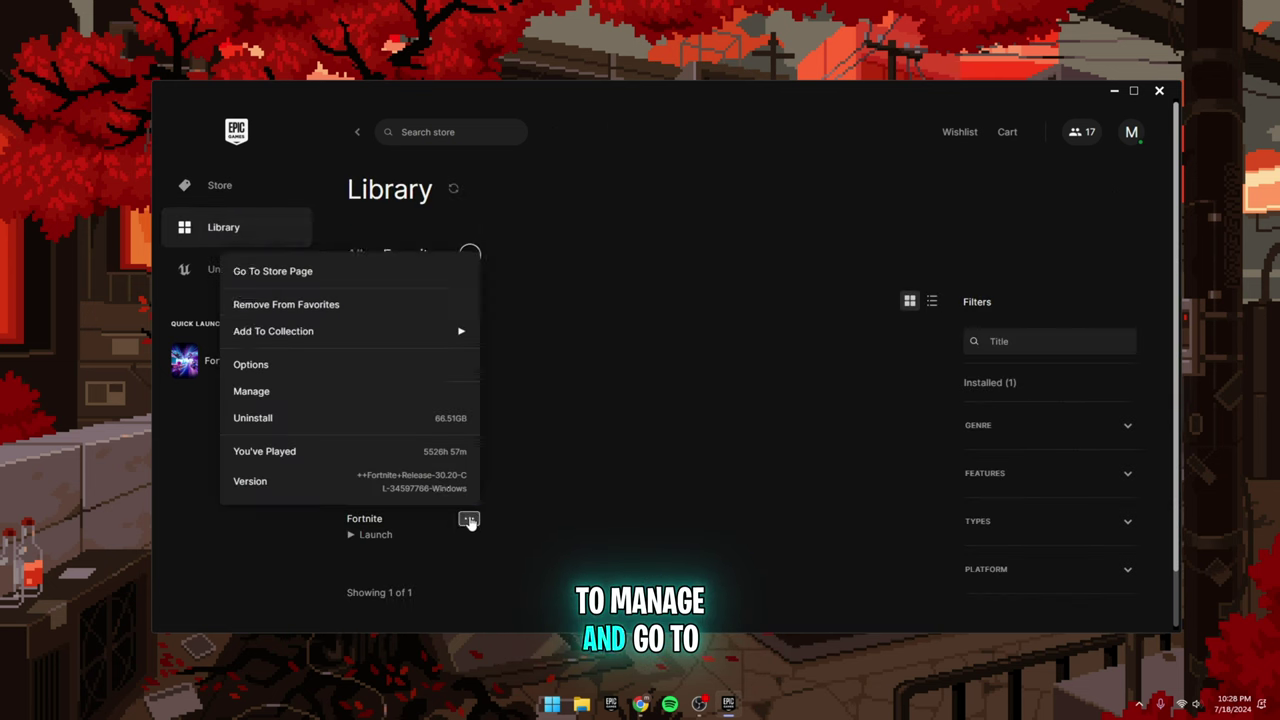
click(329, 392)
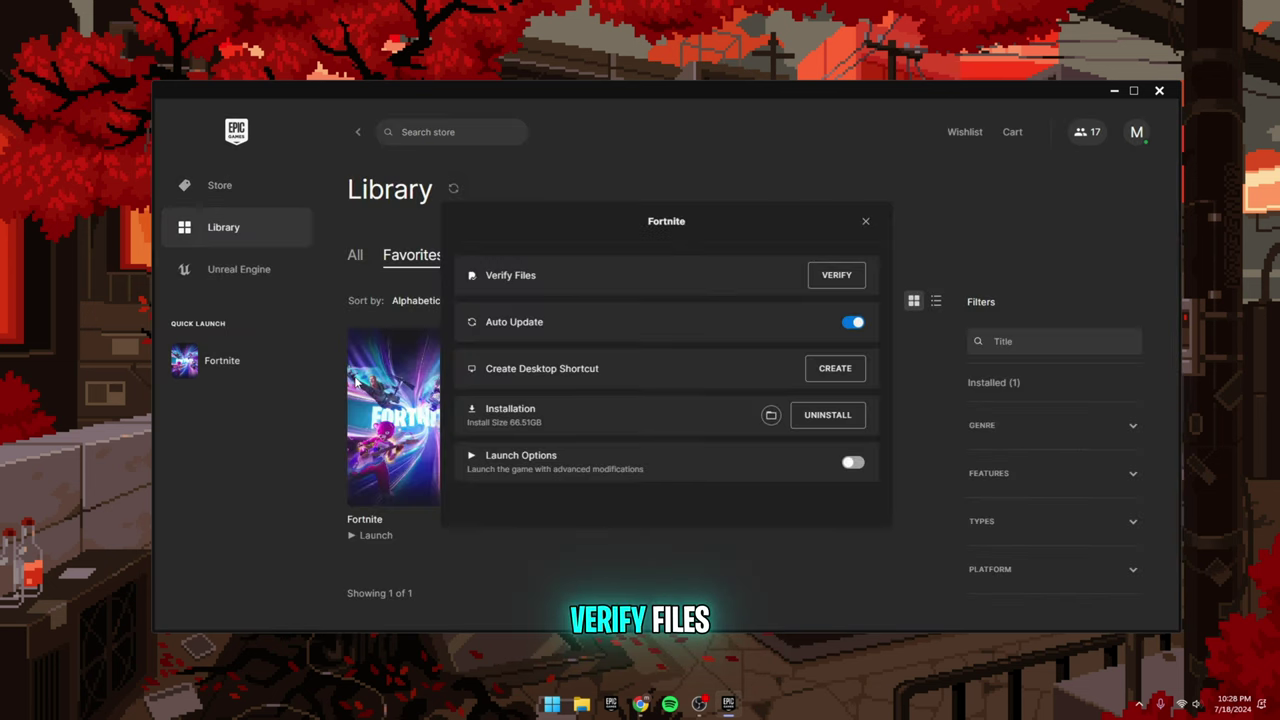
click(836, 275)
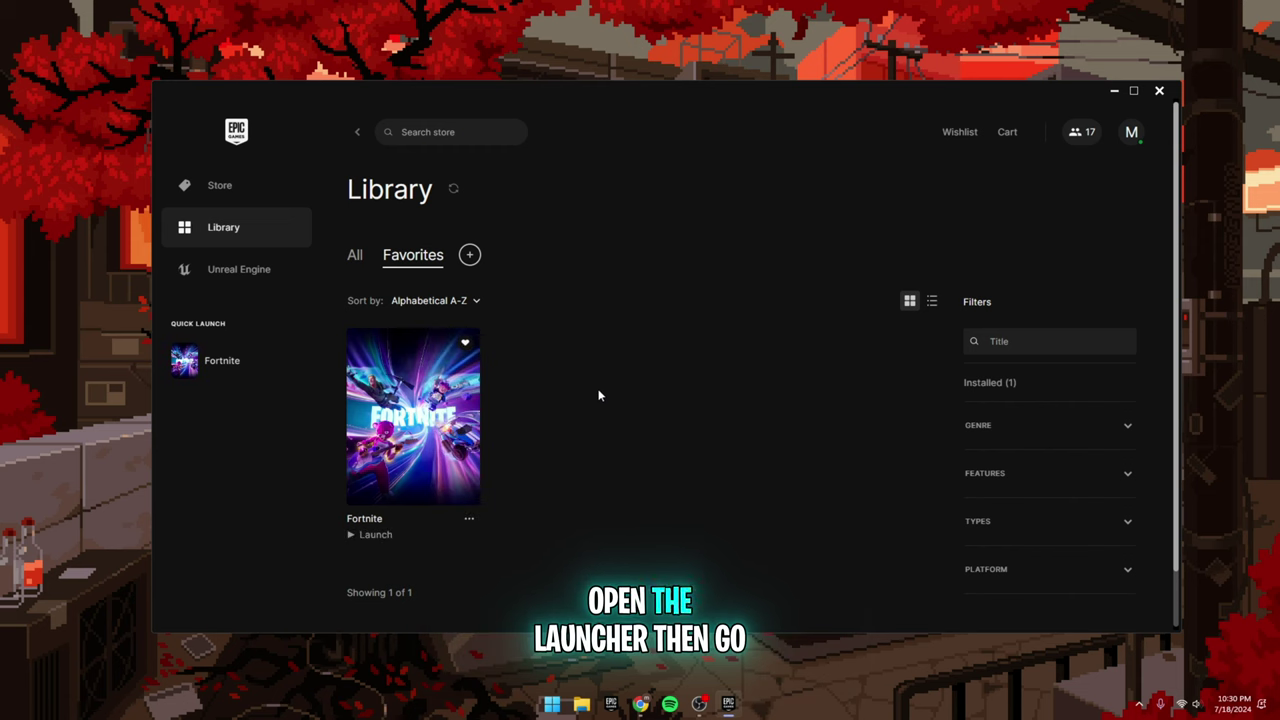
- Apply Fortnite's installation Options in the Library with DirectX 12 Shaders and Pre-download Streamed Assets checked
click(217, 232)
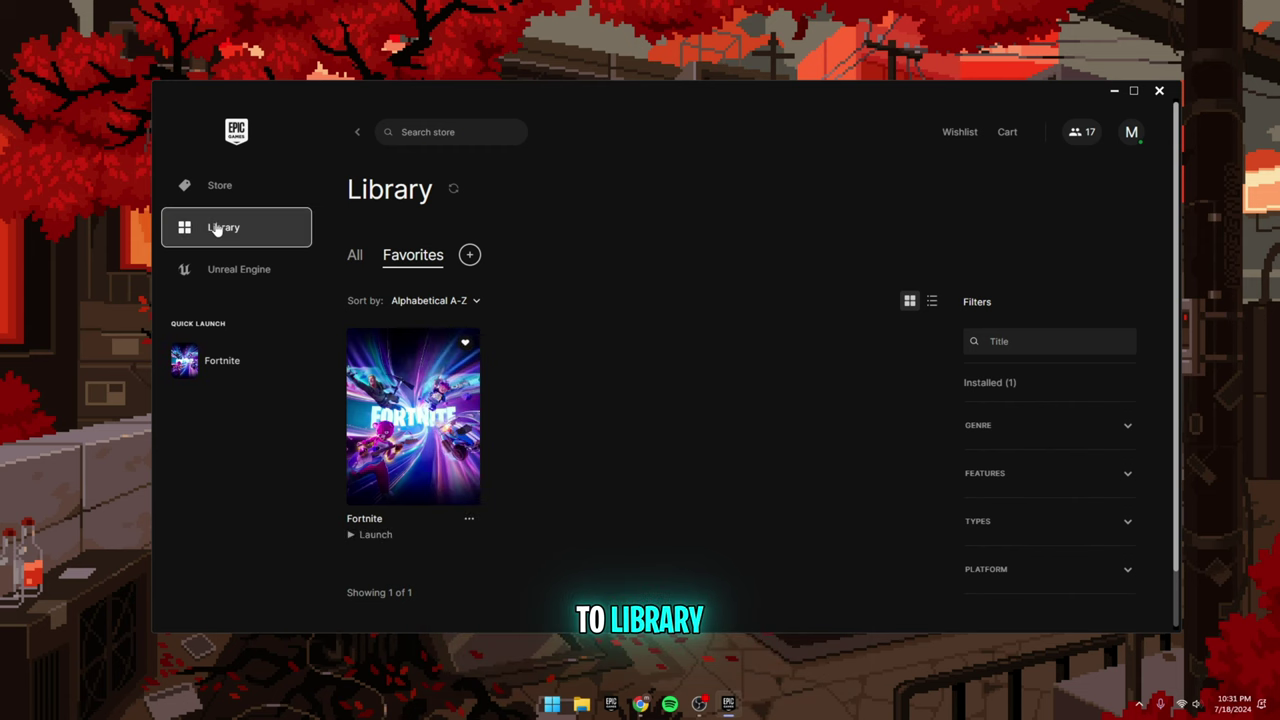
click(469, 521)
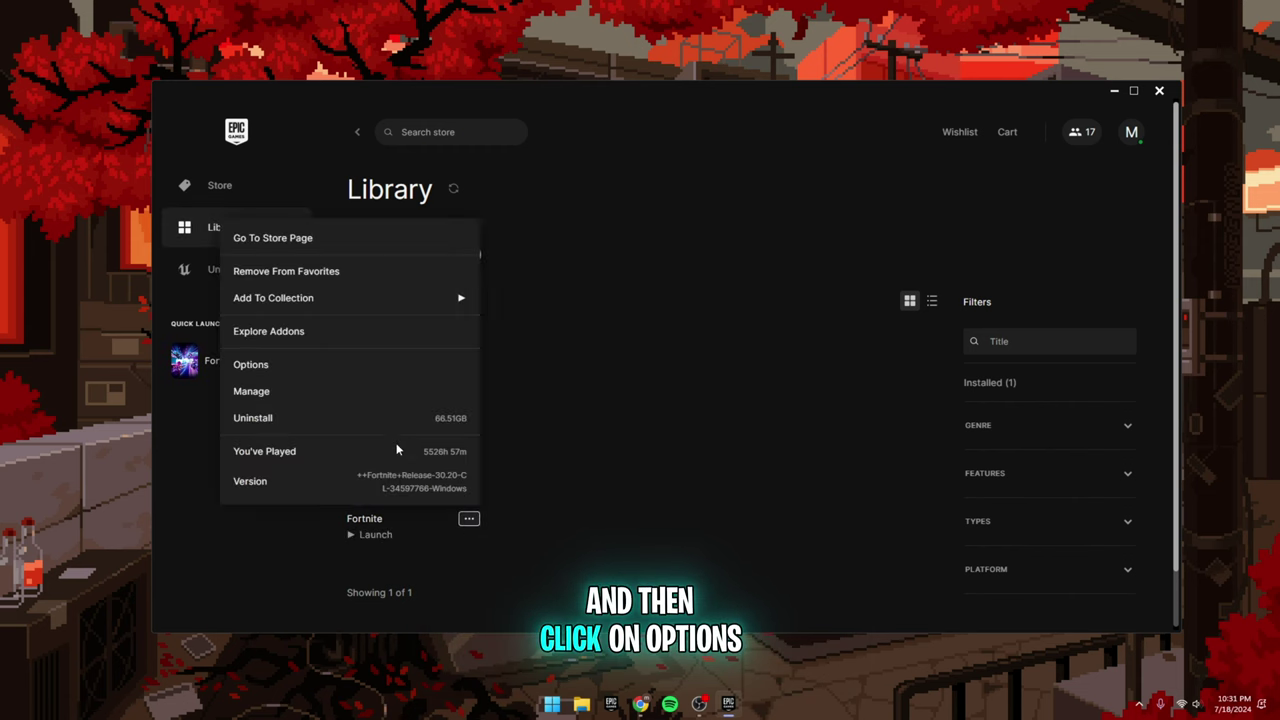
click(306, 366)
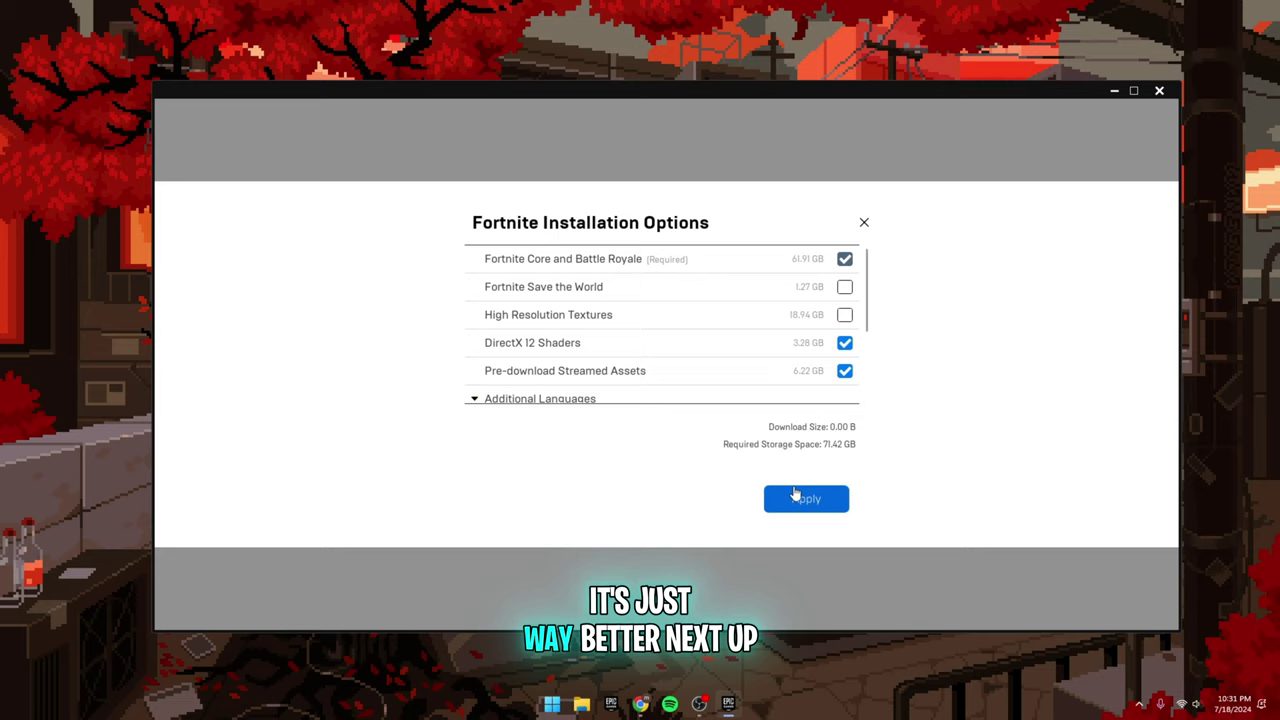
click(803, 498)
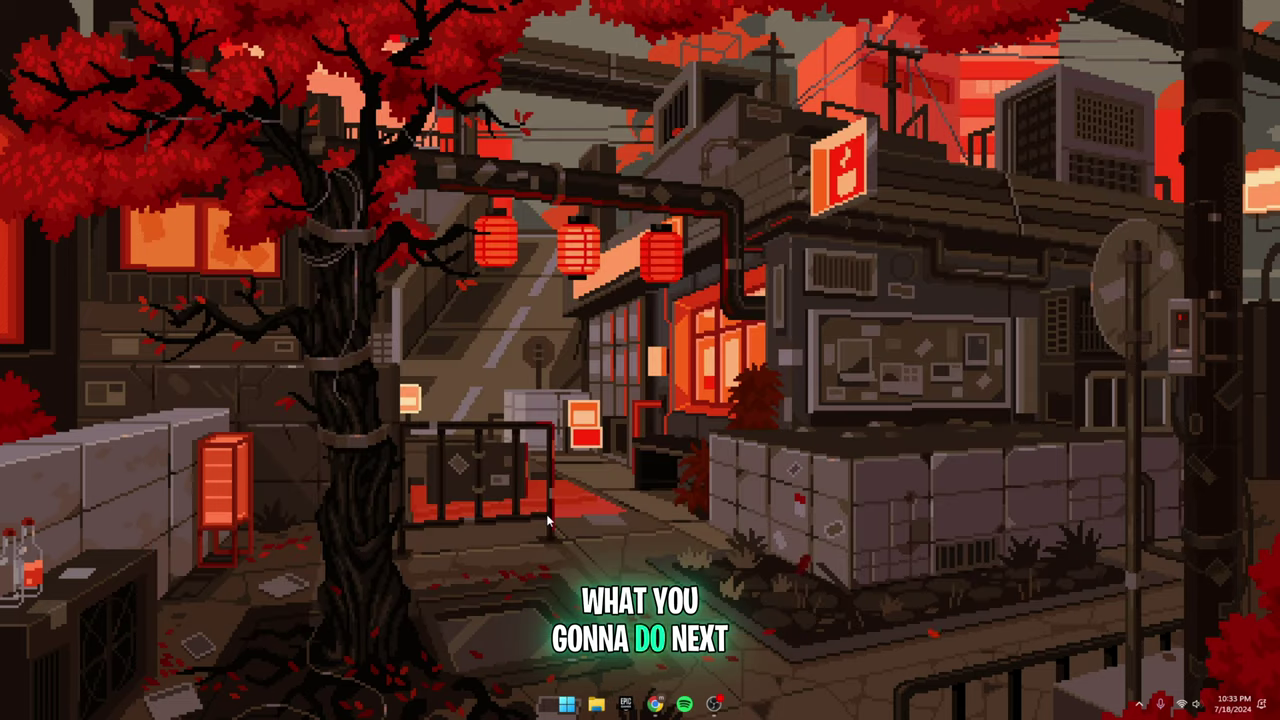
- Search 'recycle bin' and permanently delete the Roblox VR recording from the Recycle Bin
key(super)
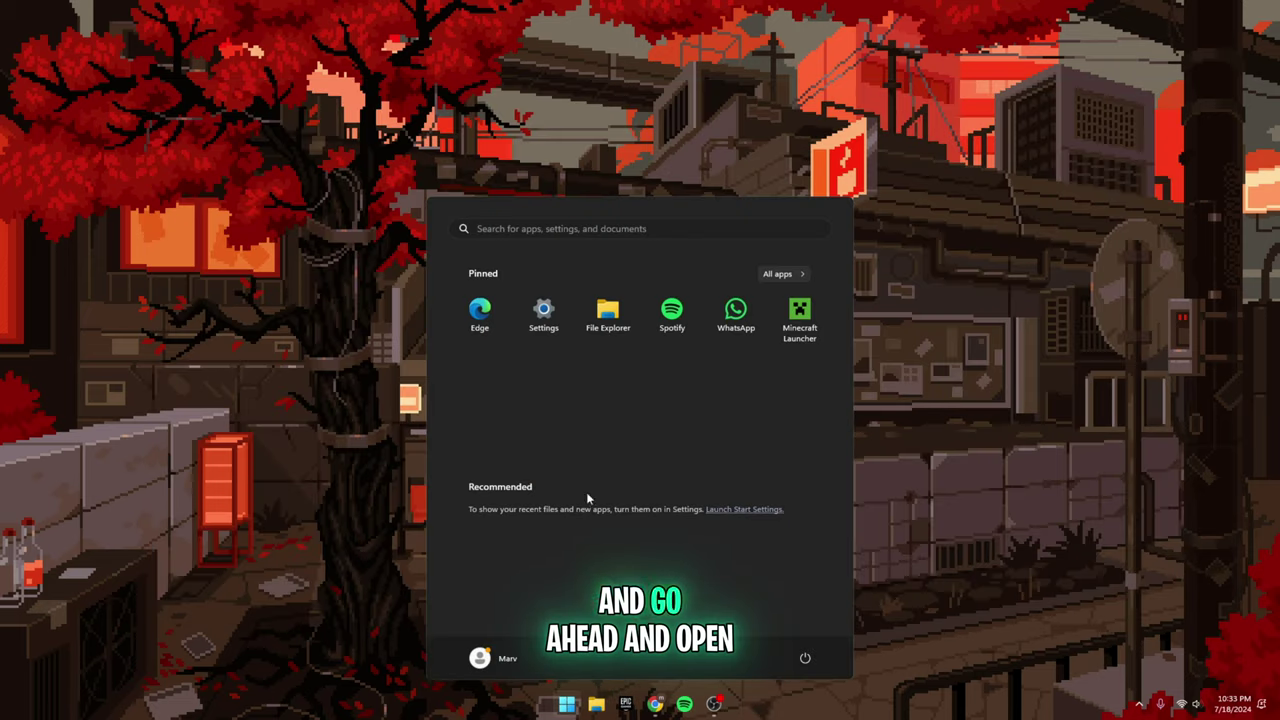
text(recycle bin)
click(508, 390)
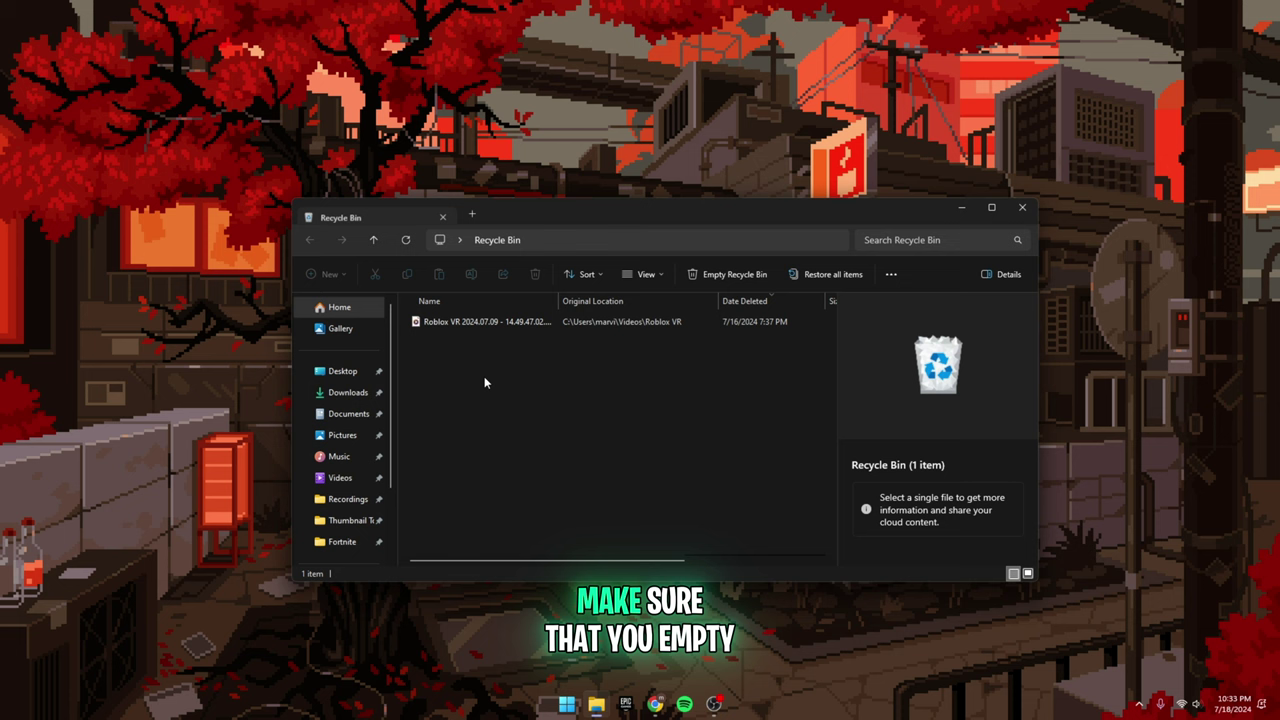
click(495, 322)
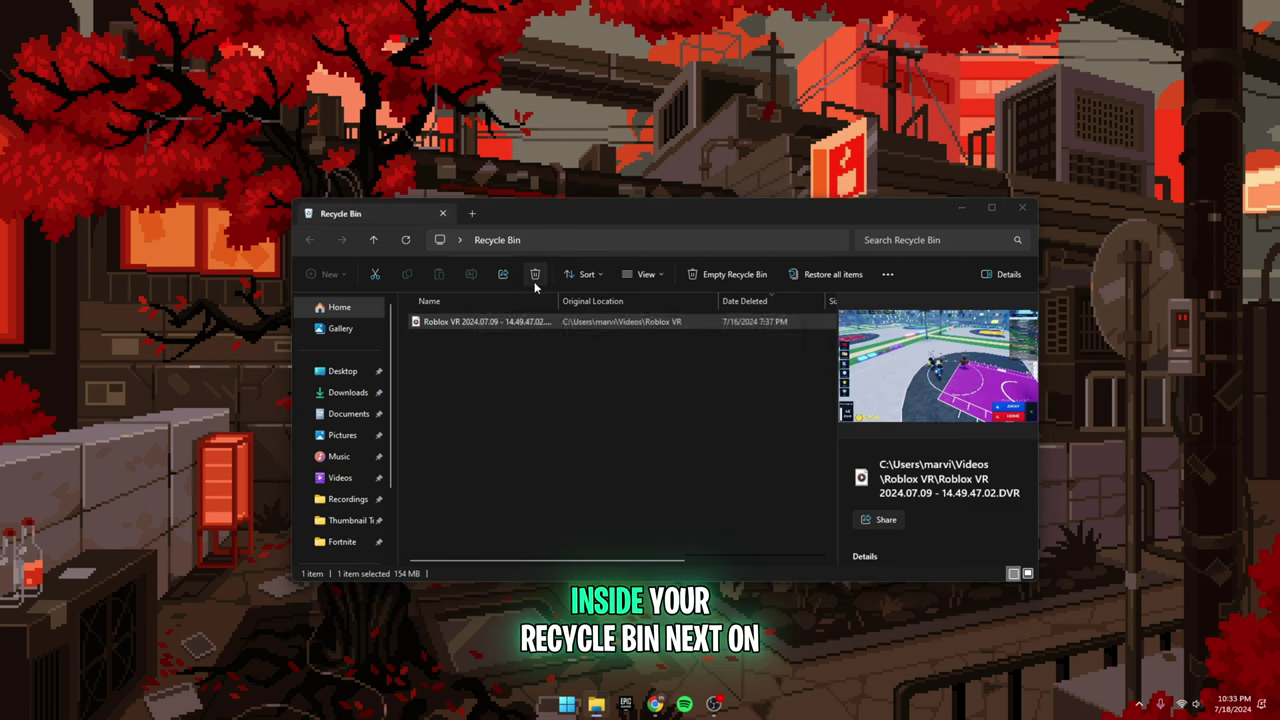
click(535, 274)
click(708, 395)
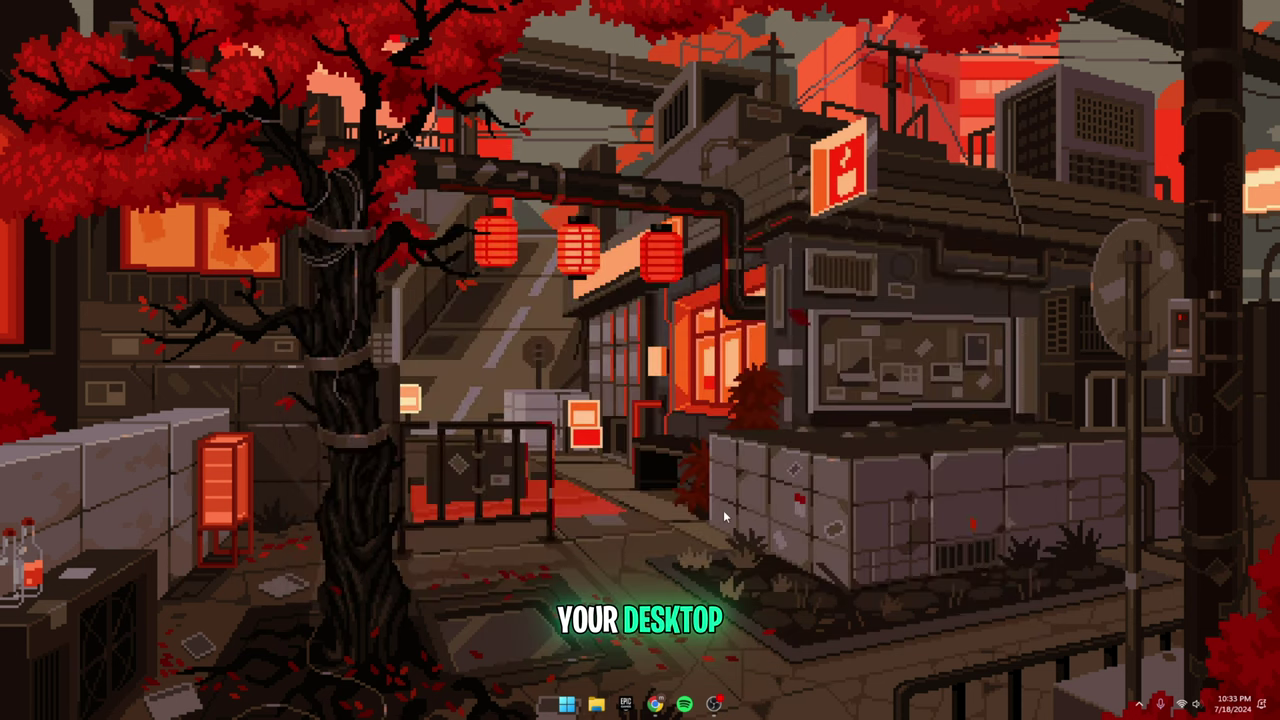
- Open the %temp% folder from the Run box
key(super+r)
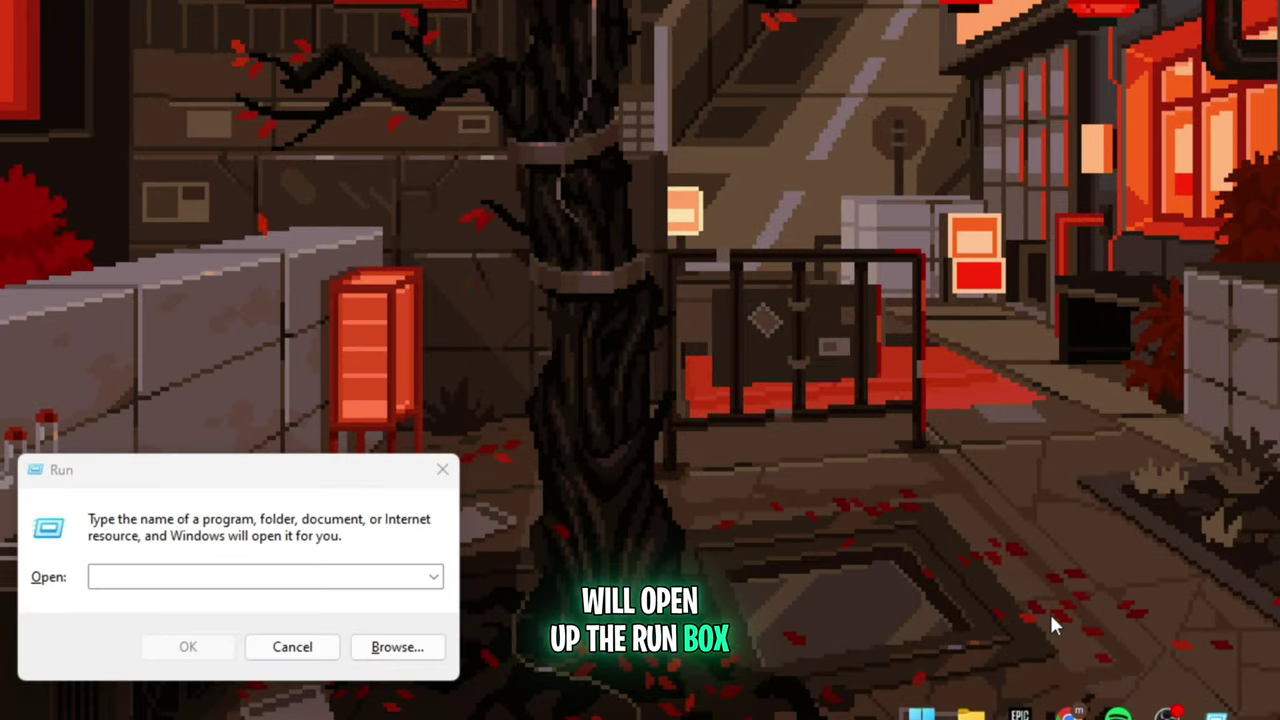
click(301, 578)
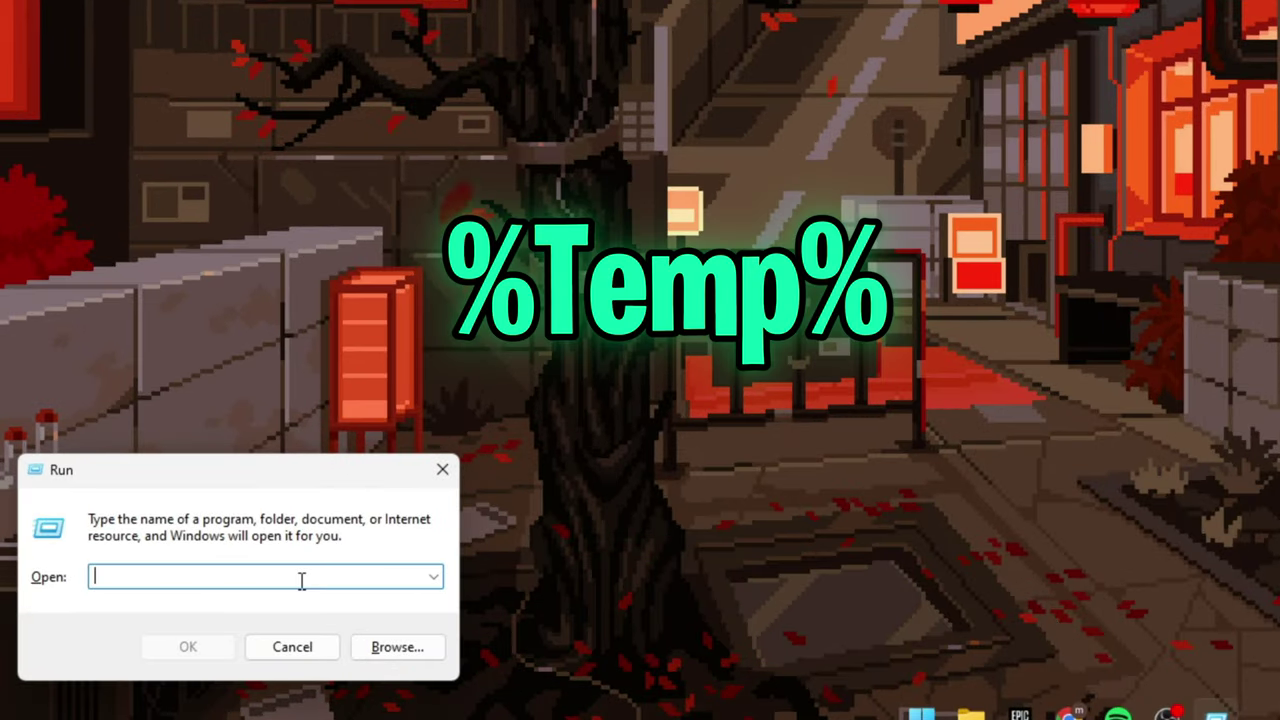
click(188, 647)
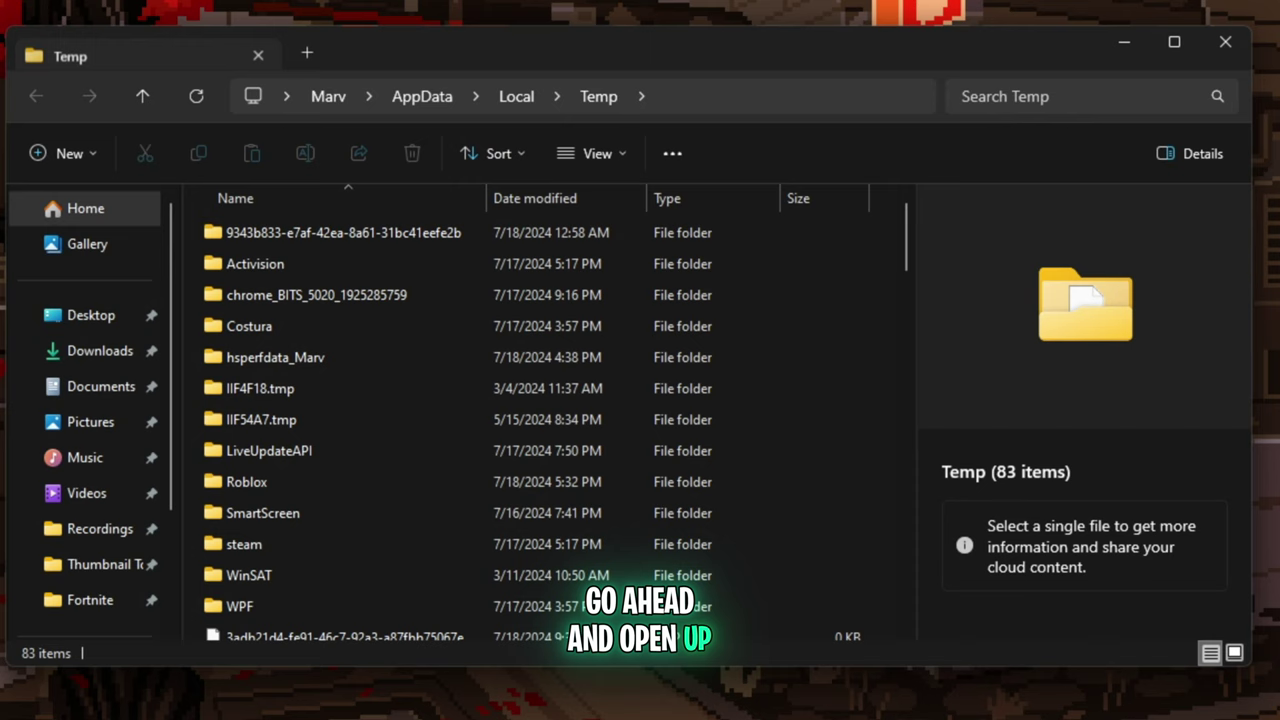
- Delete all Temp items, skipping in-use or admin-protected ones for all items, then close the folder
key(ctrl+a)
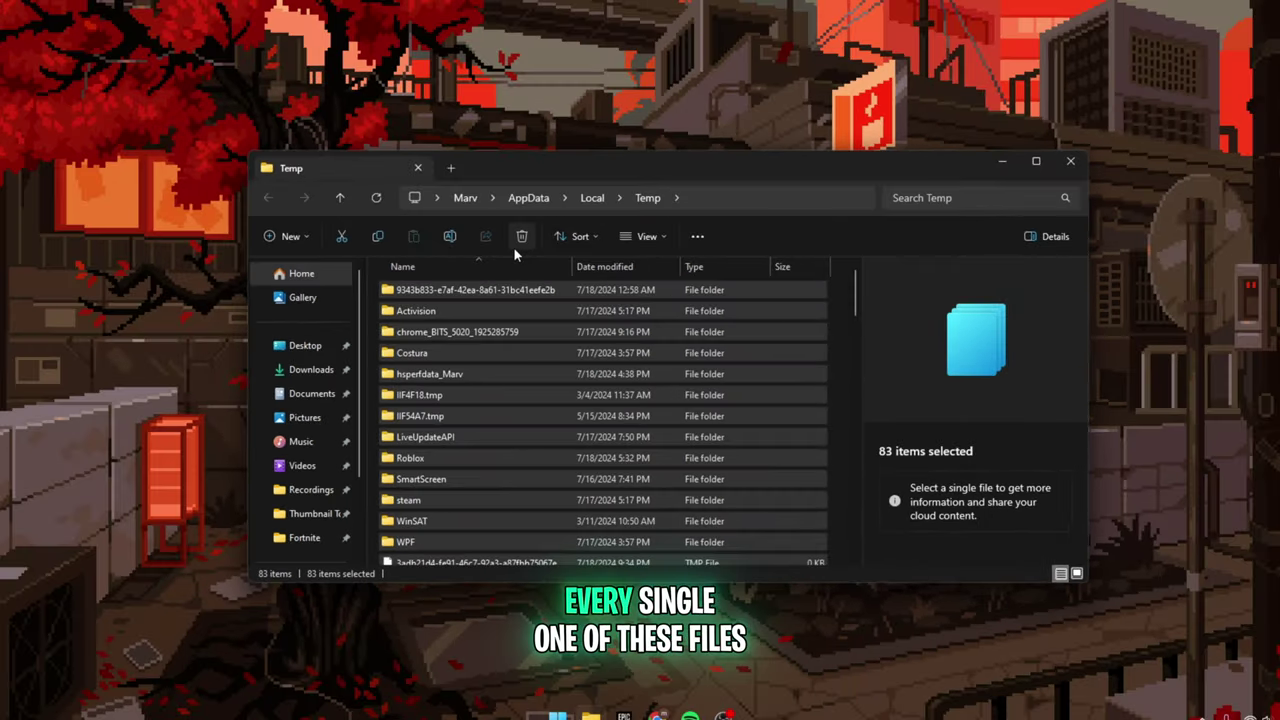
click(411, 153)
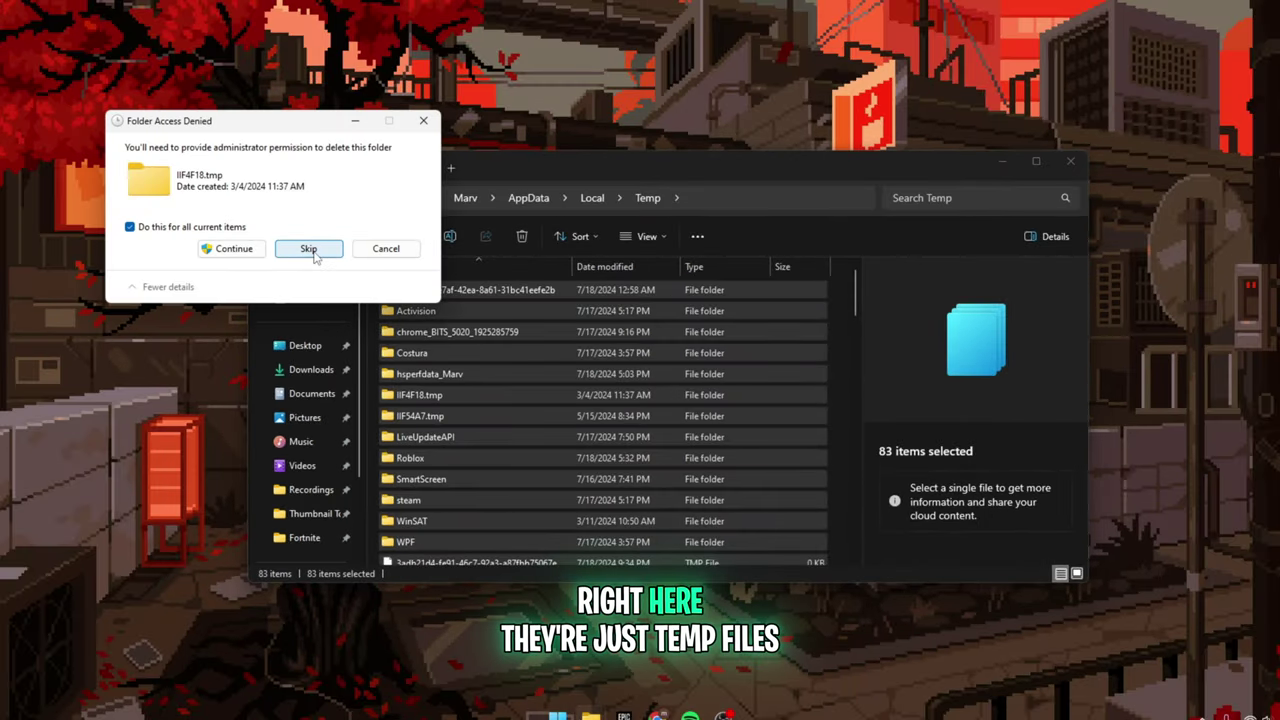
click(312, 250)
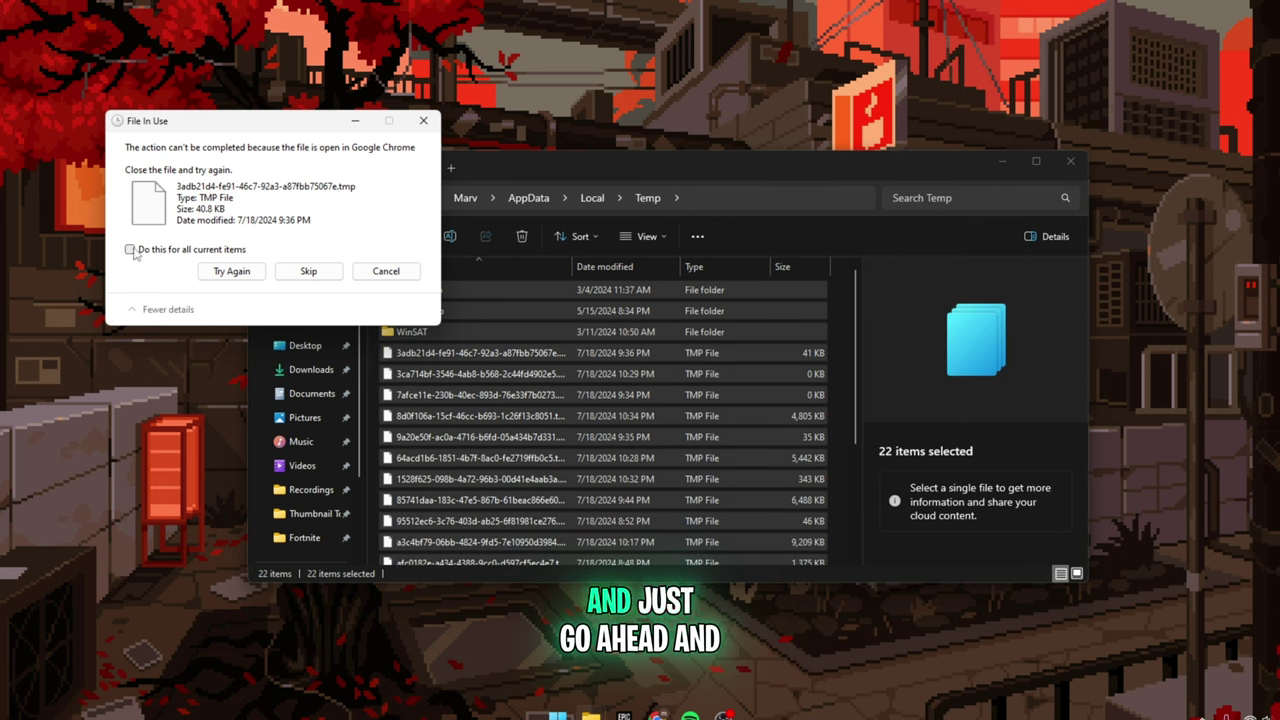
click(308, 280)
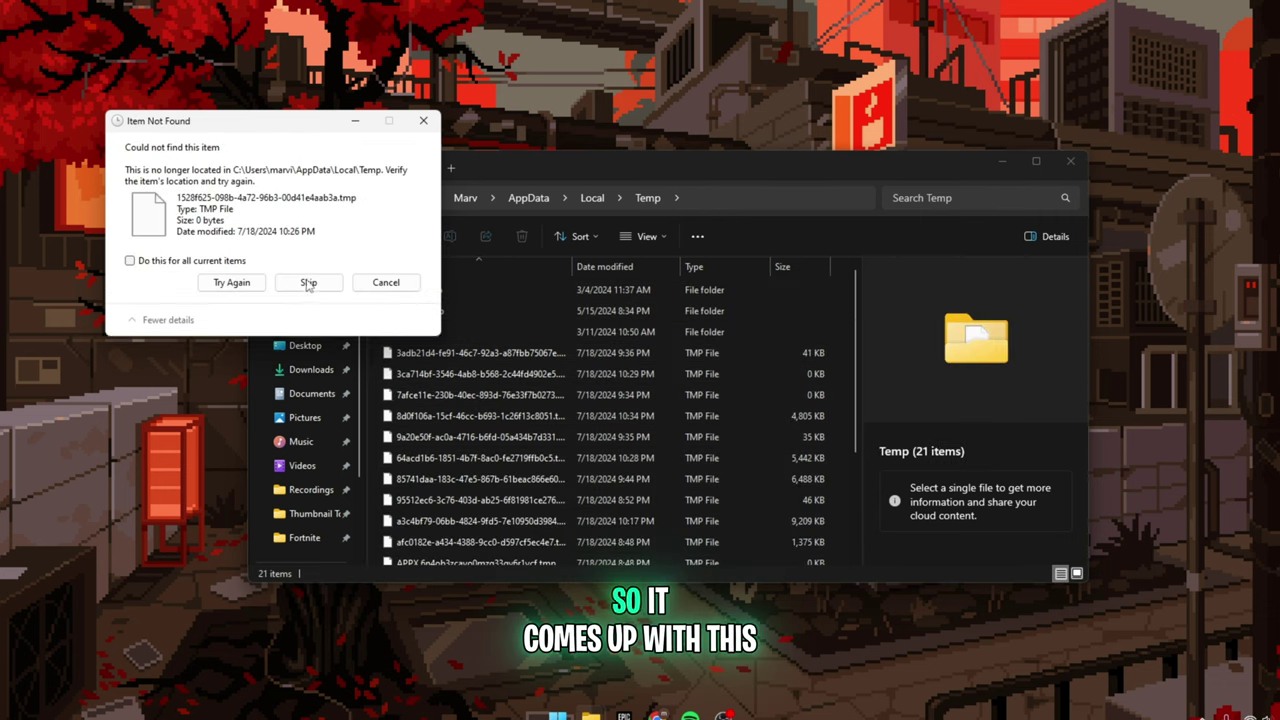
click(179, 262)
click(308, 282)
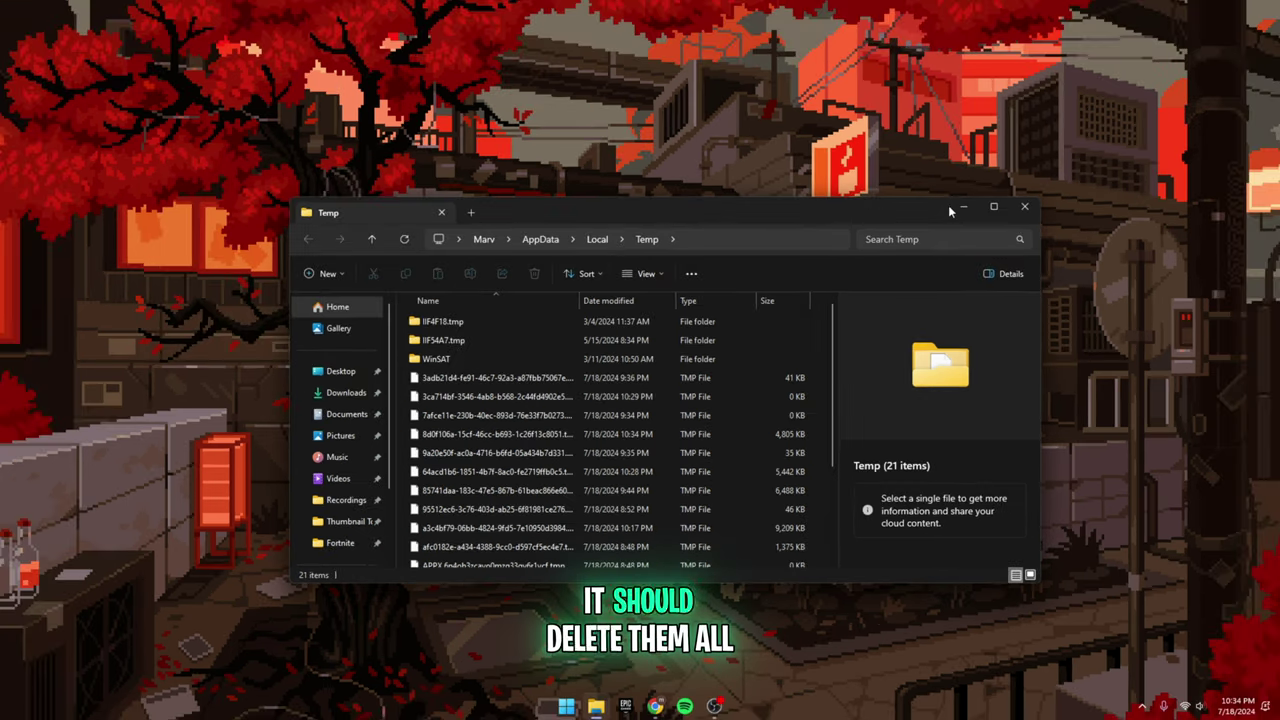
click(1024, 206)
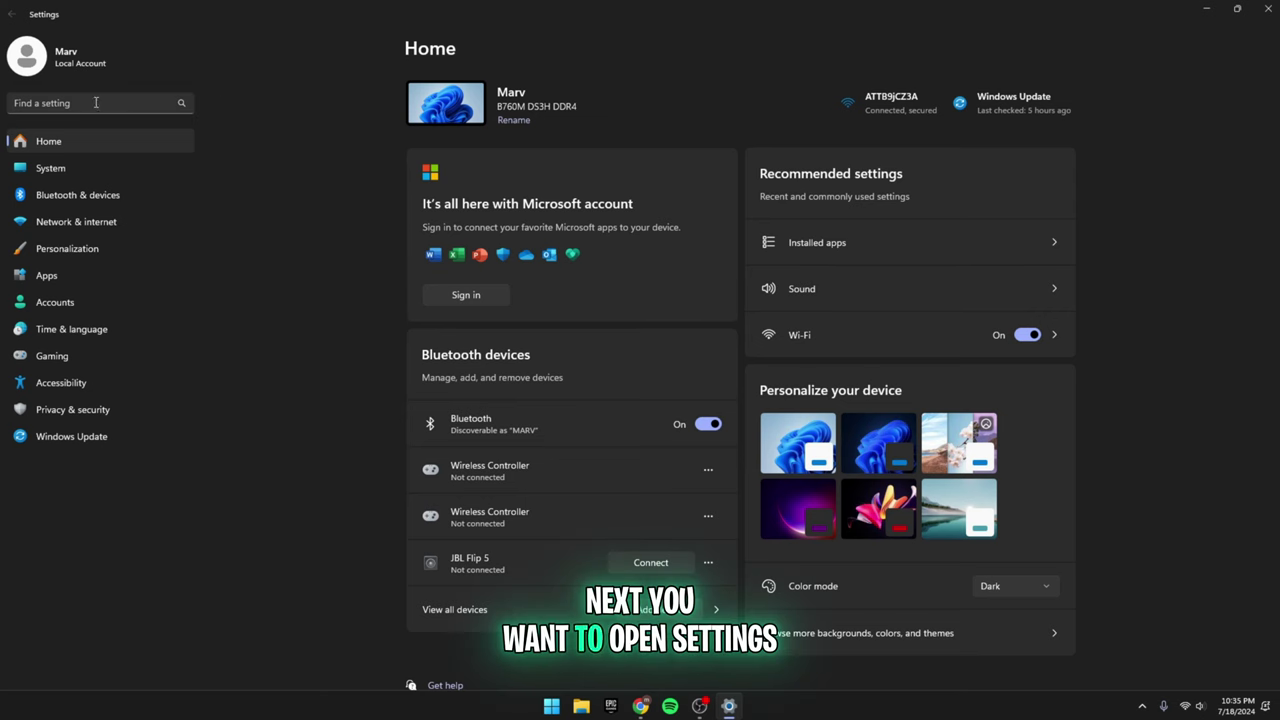
- Search Settings for 'Storage Sense' and open the Turn on Storage Sense result
click(96, 103)
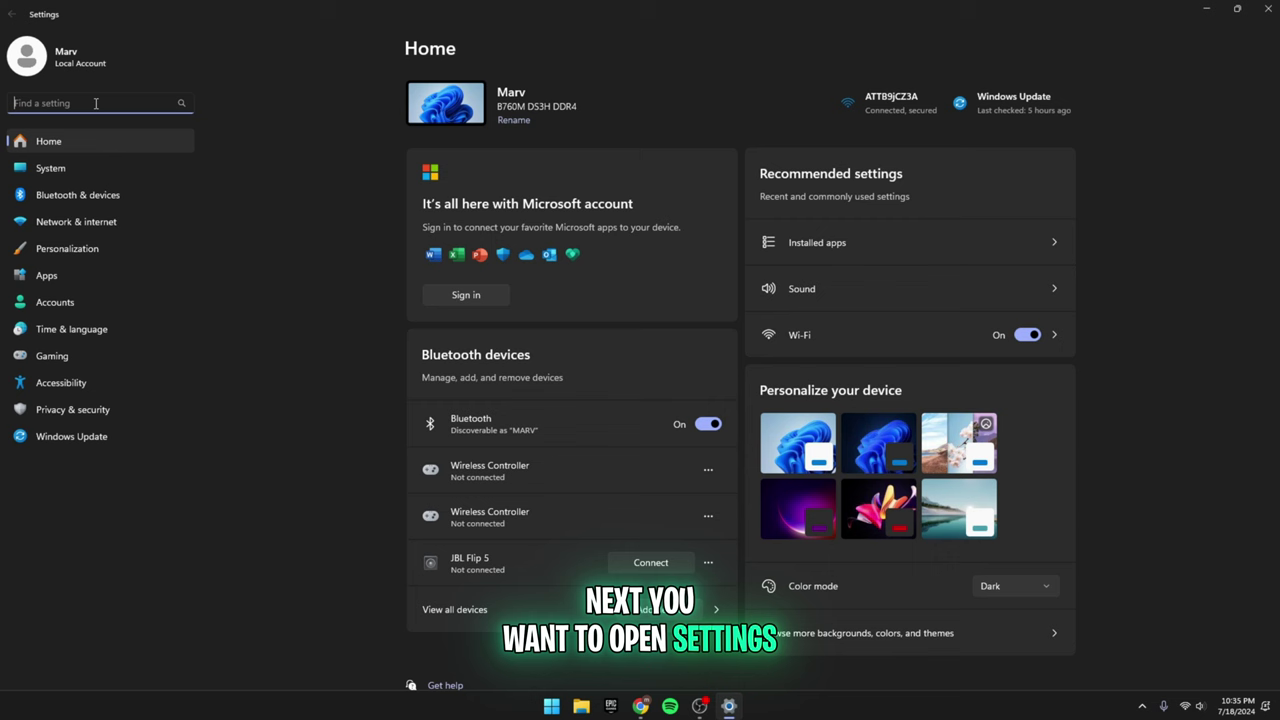
text(Storage Sense)
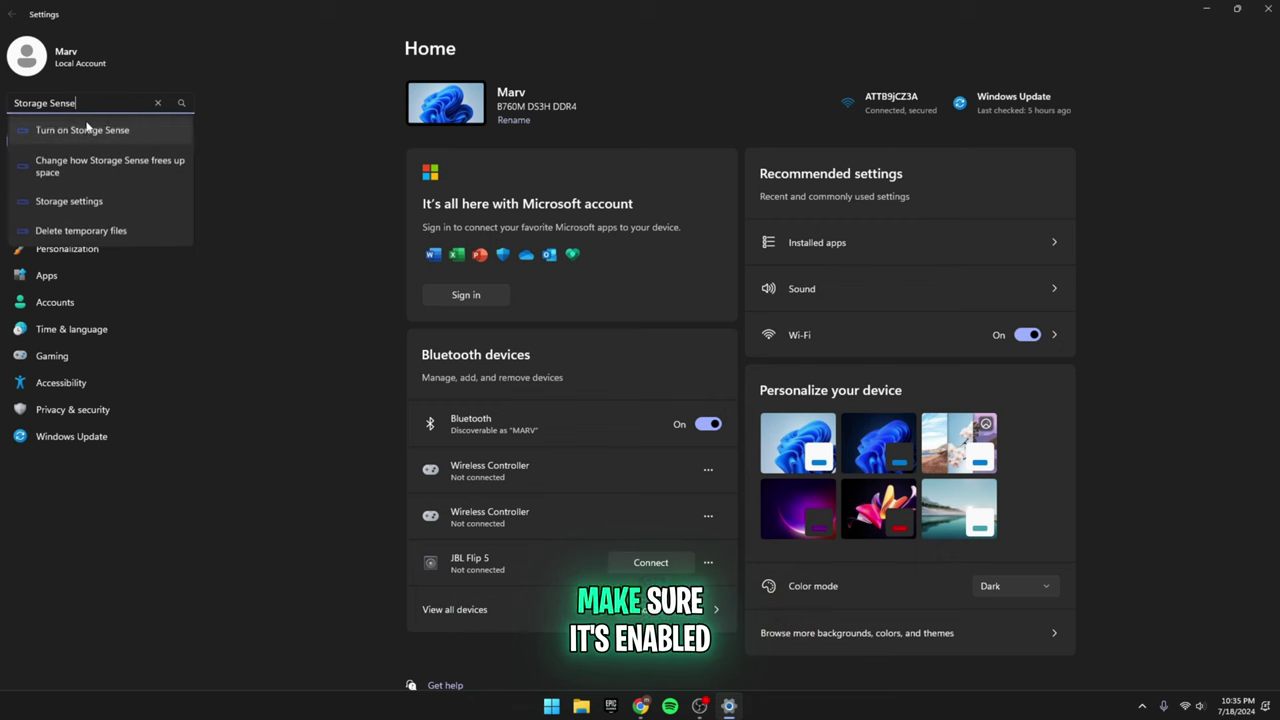
click(87, 128)
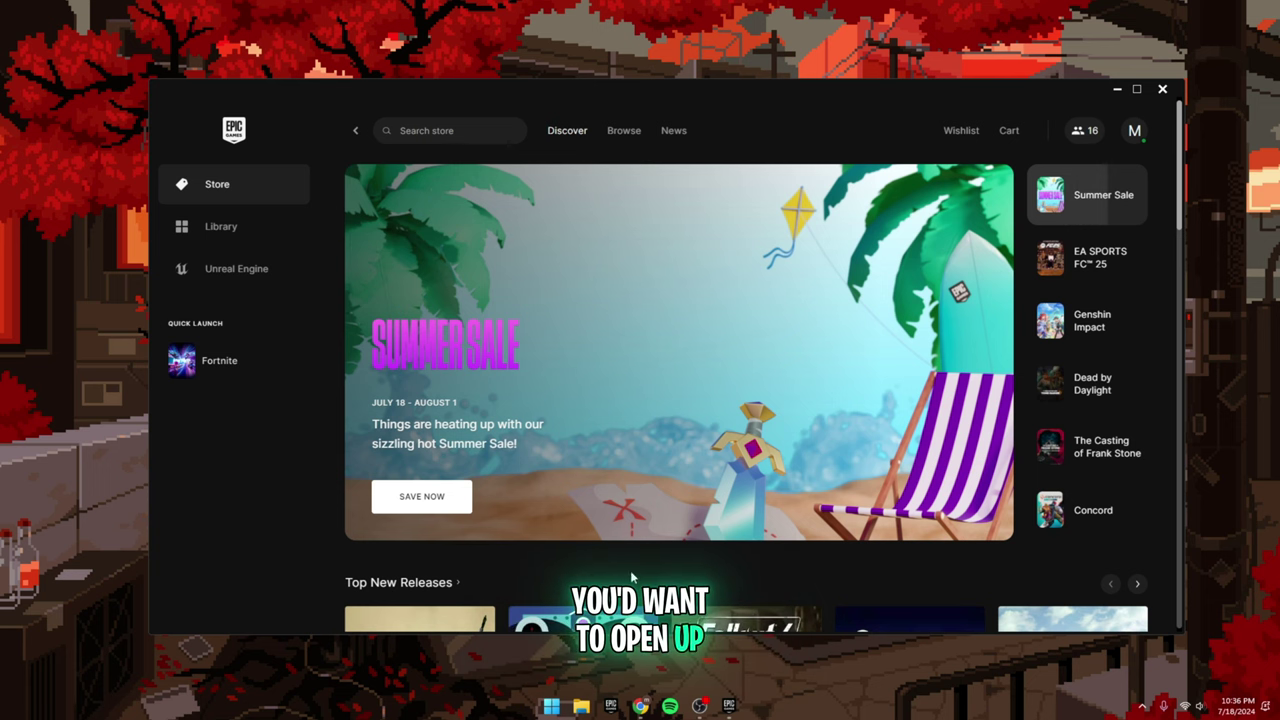
- Open Fortnite's installation folder from Library > Fortnite > Manage > Installation
click(221, 227)
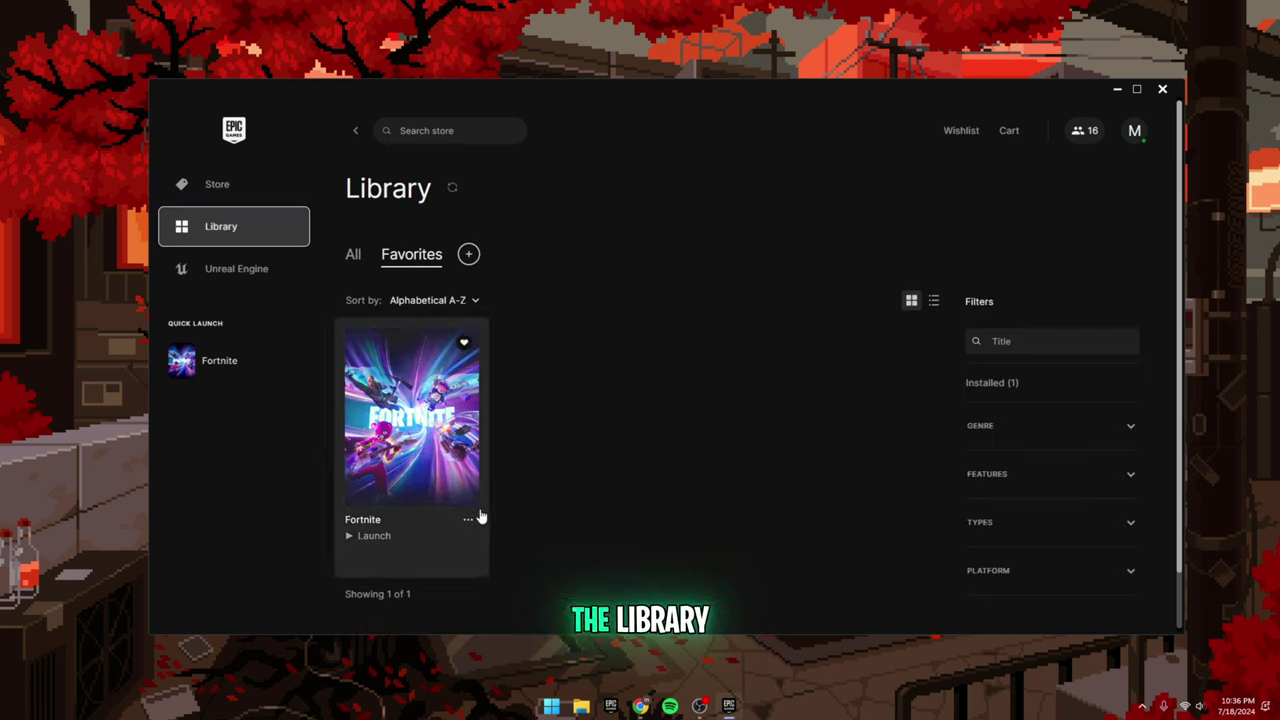
click(467, 522)
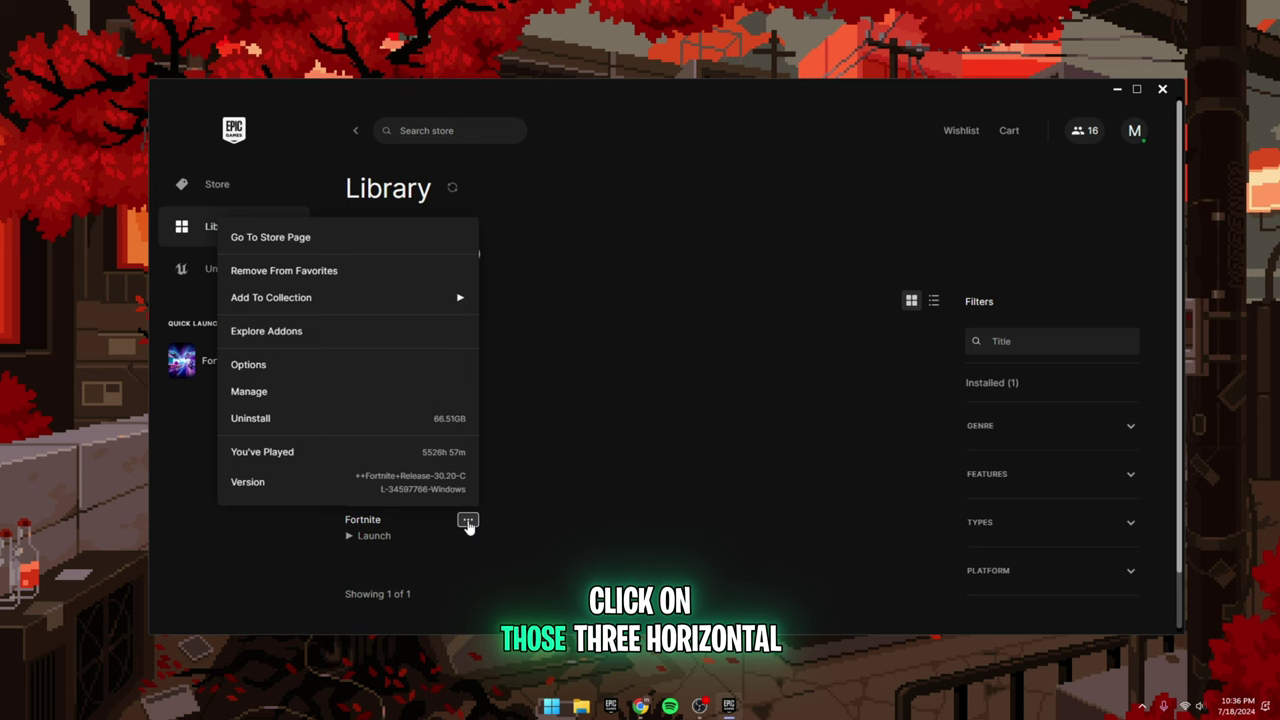
click(315, 392)
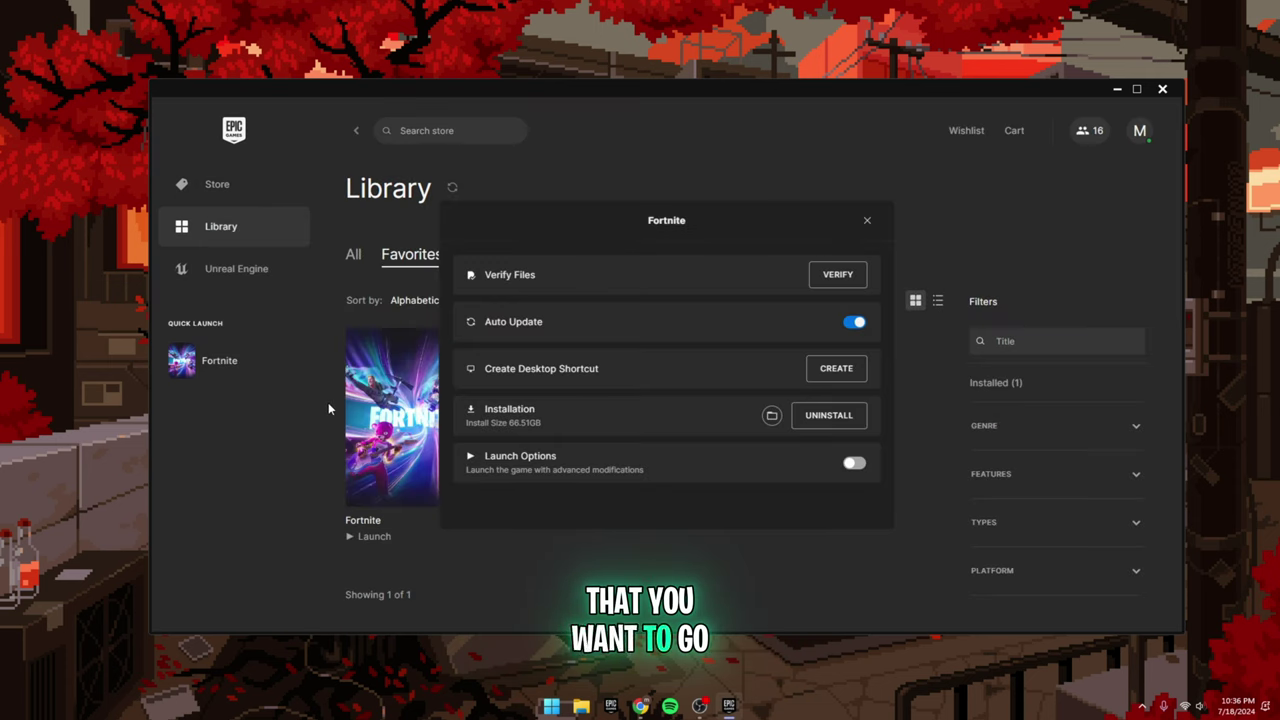
click(771, 416)
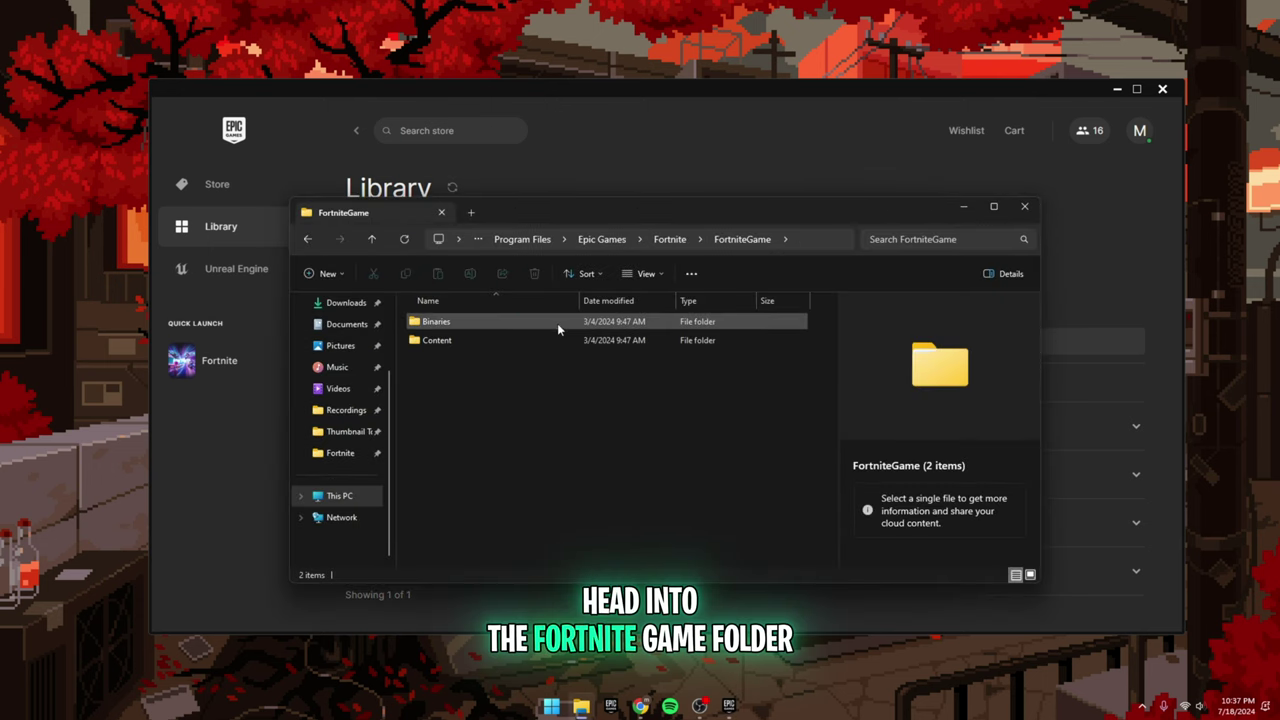
- Go into Binaries\Win64 and open Properties for FortniteClient-Win64-Shipping
double_click(557, 321)
double_click(533, 344)
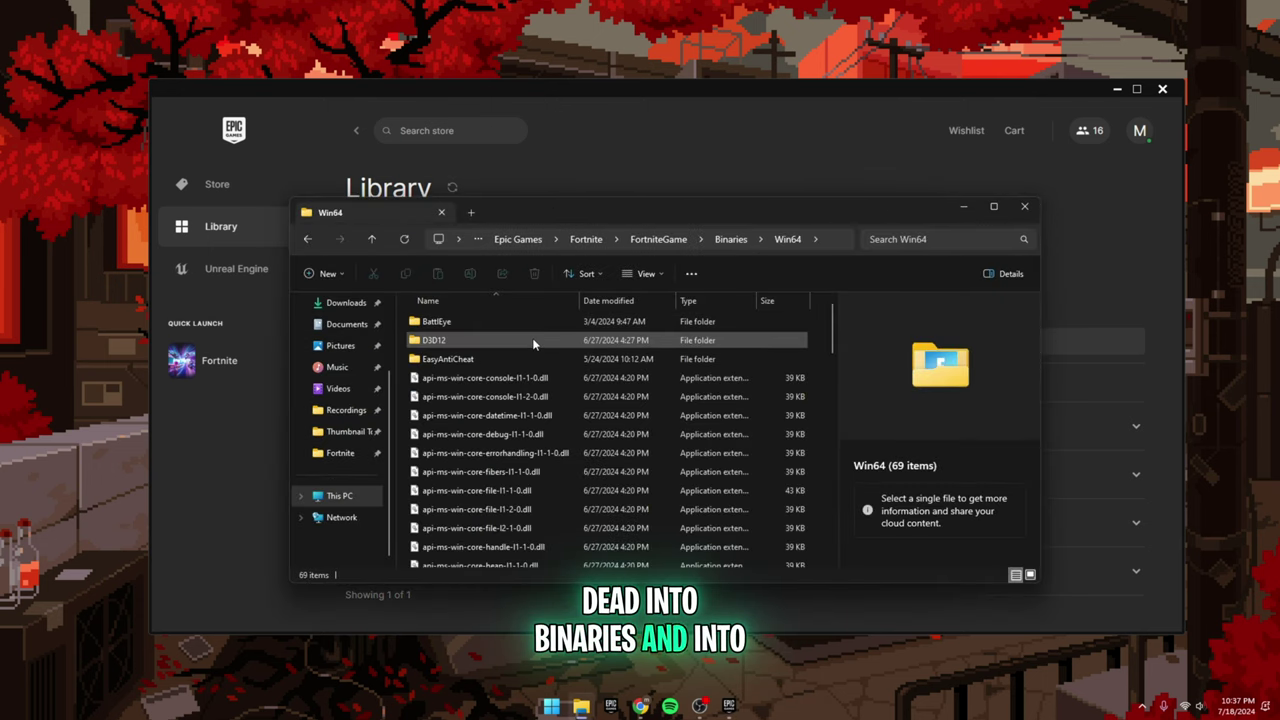
scroll(521, 366, down, 15)
scroll(517, 391, down, 1)
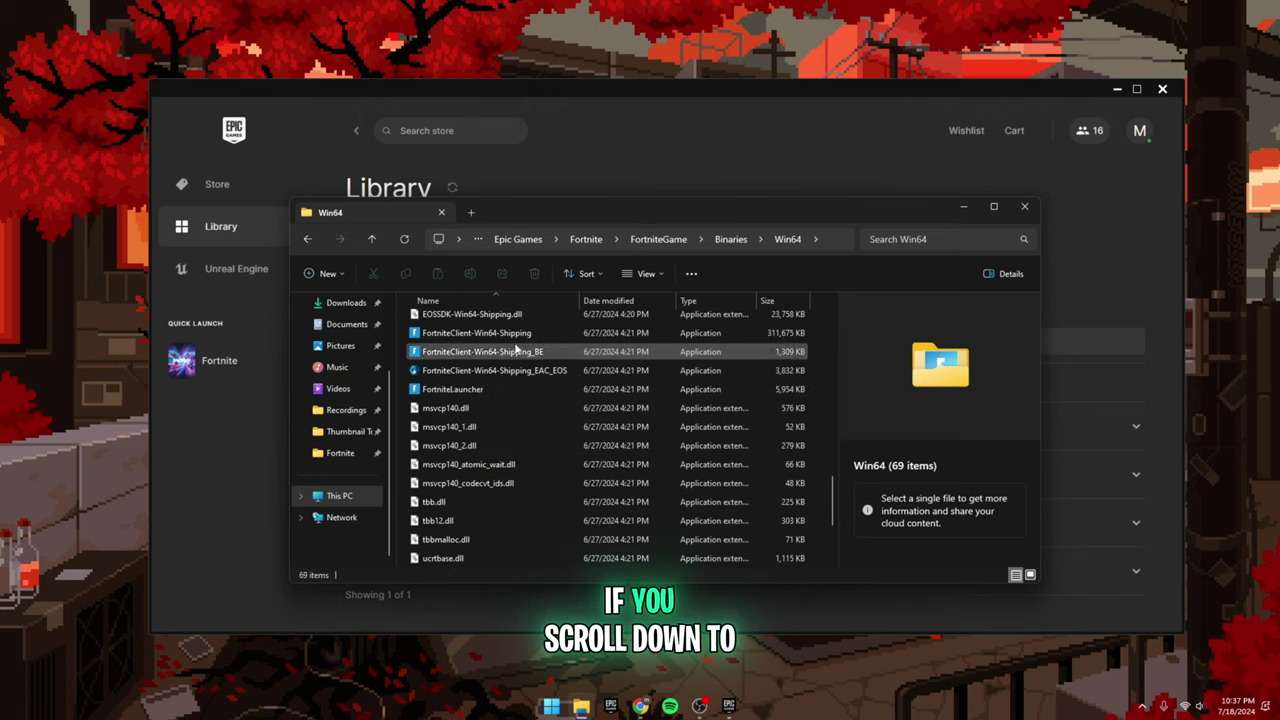
click(517, 338)
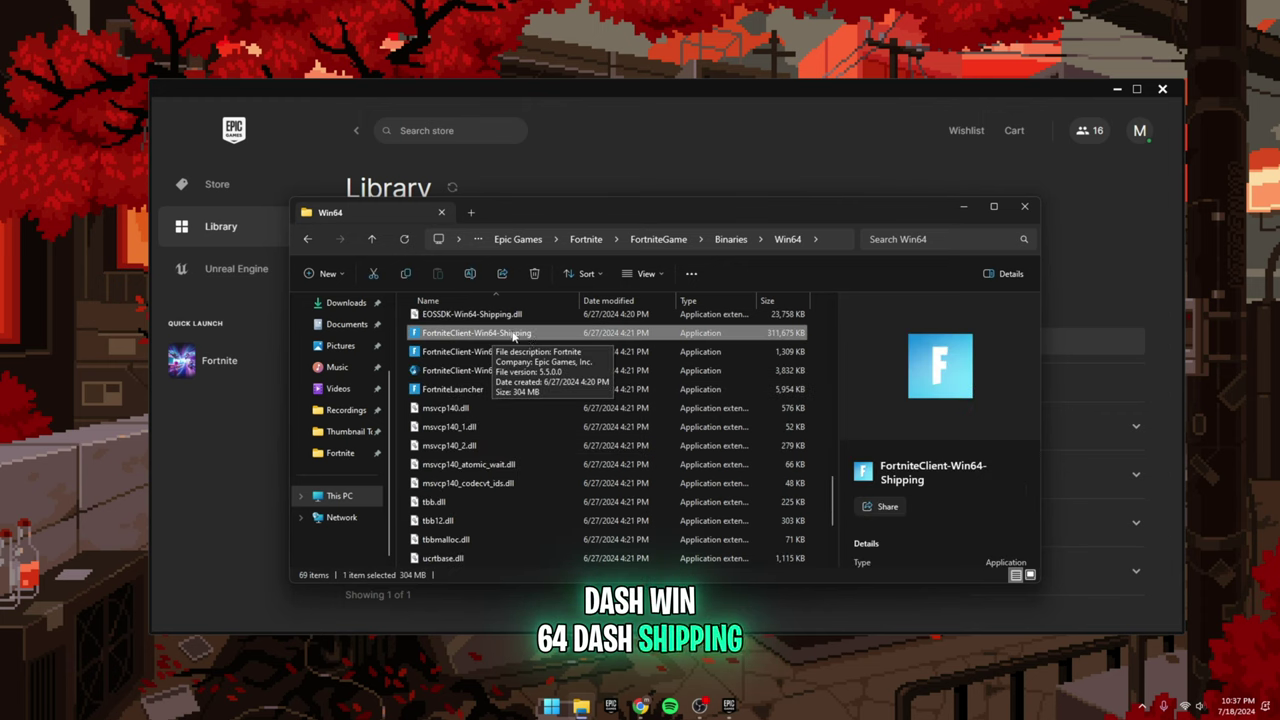
right_click(514, 338)
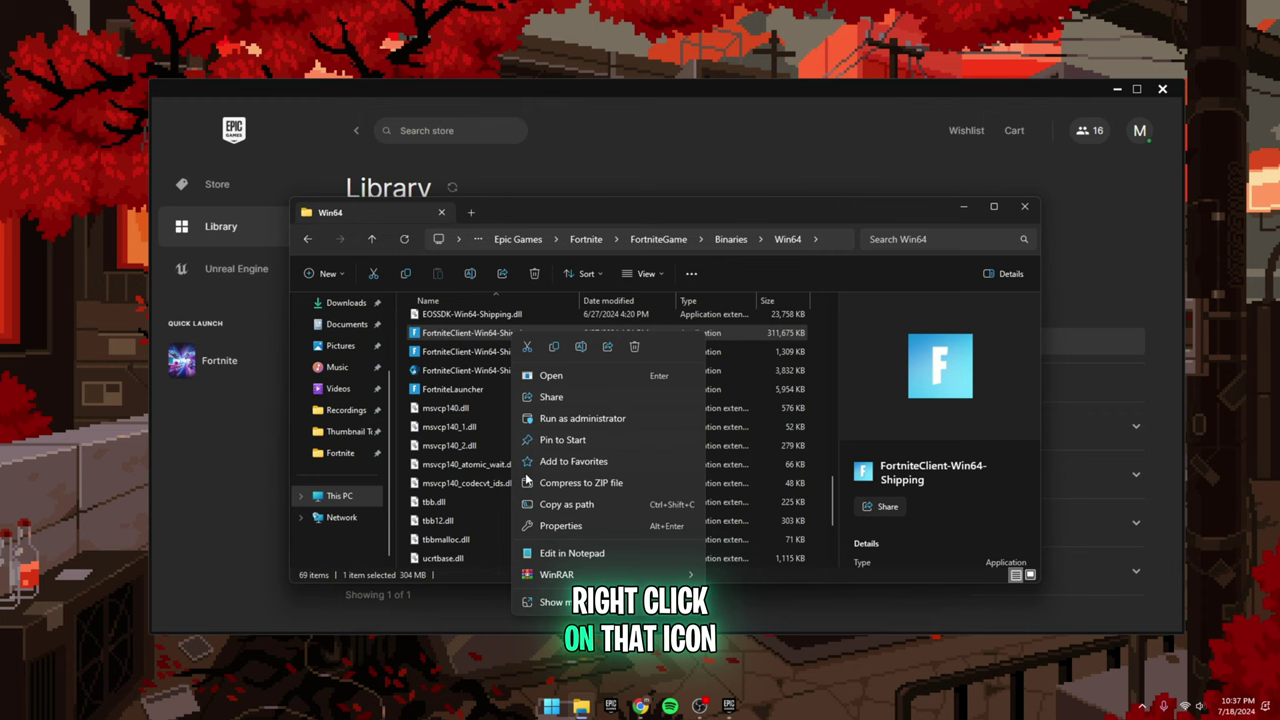
click(558, 526)
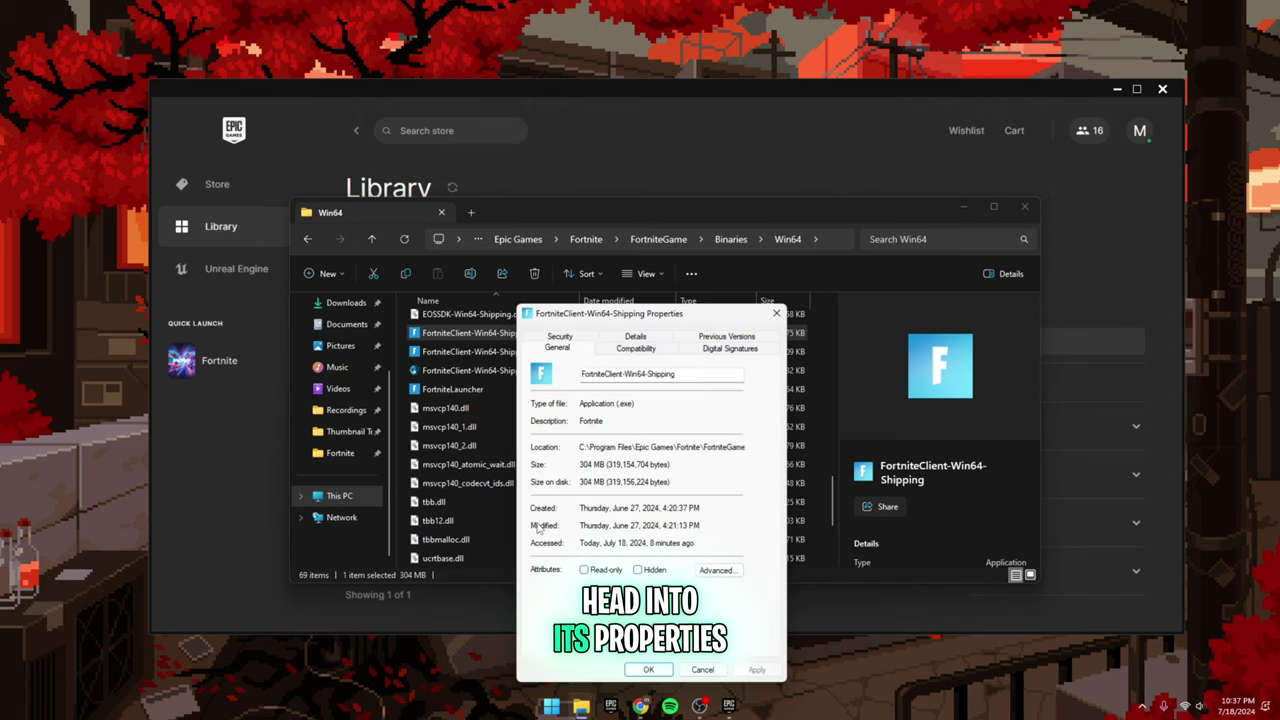
- Enable Windows 8 compatibility mode for FortniteClient-Win64-Shipping, apply it and close Properties
click(636, 349)
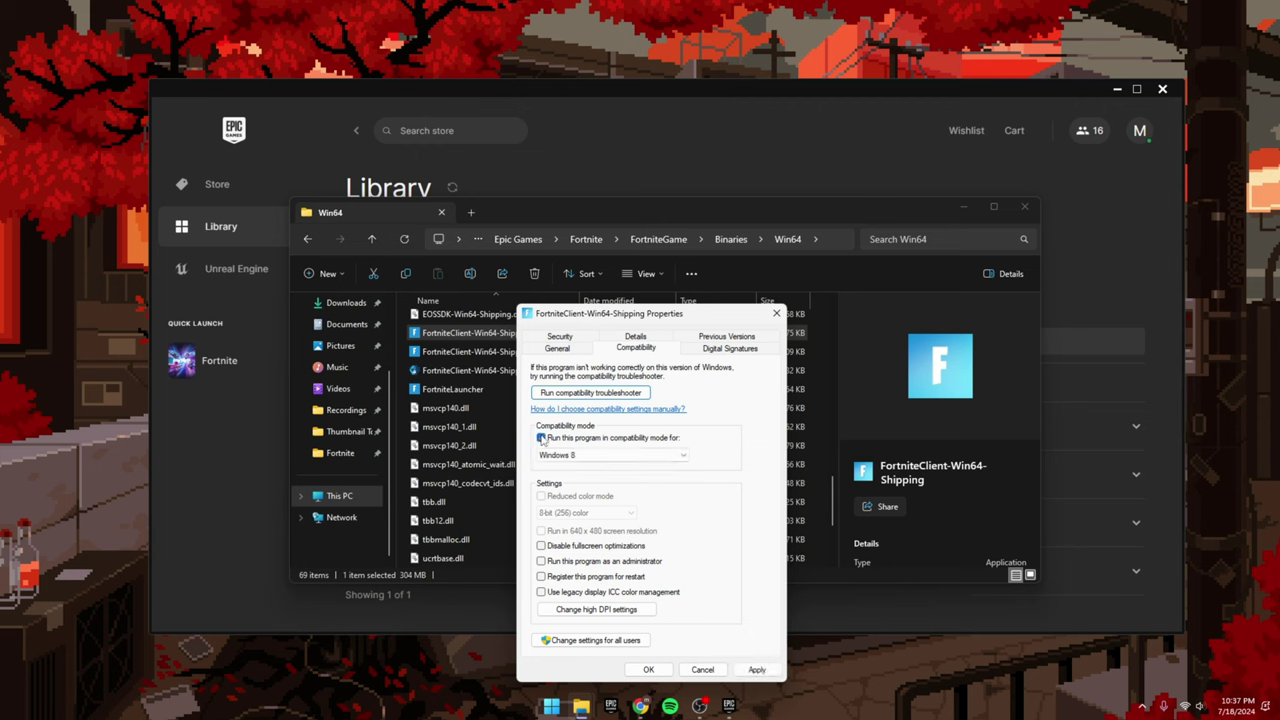
click(541, 438)
click(756, 669)
click(648, 669)
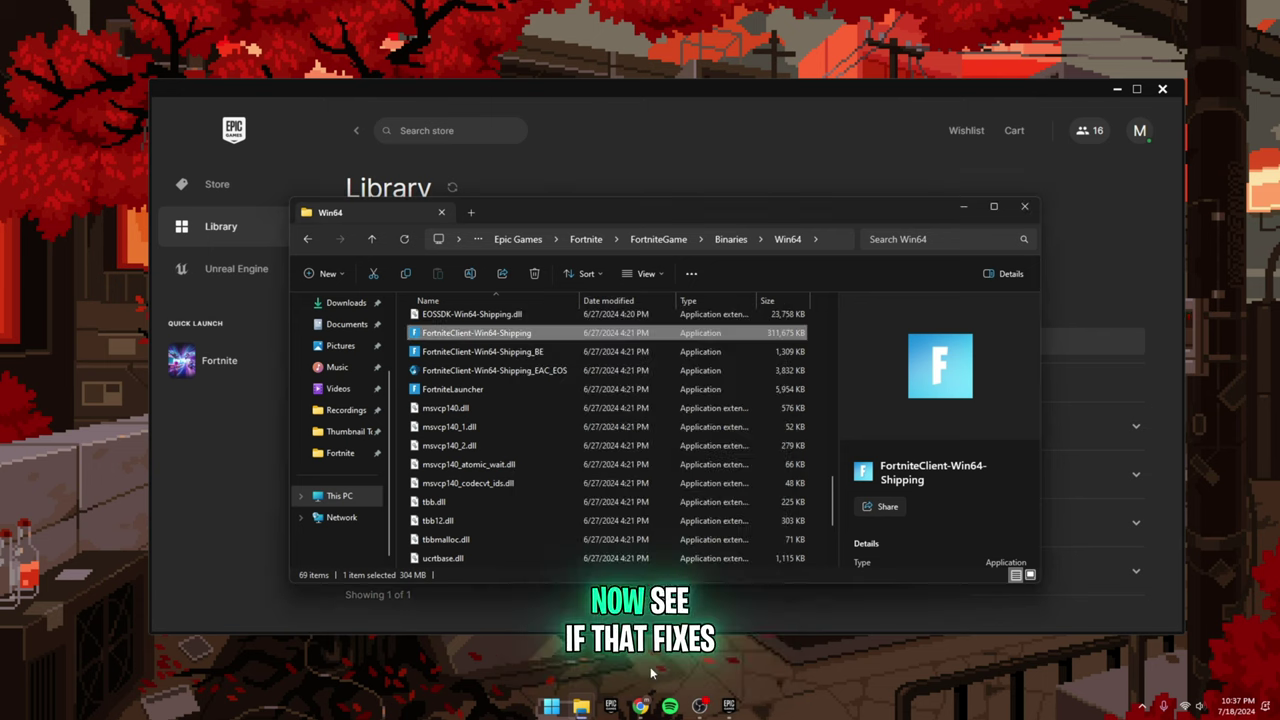
- Turn fullscreen optimizations back on for FortniteClient-Win64-Shipping, apply the change, and close File Explorer
right_click(543, 335)
click(588, 523)
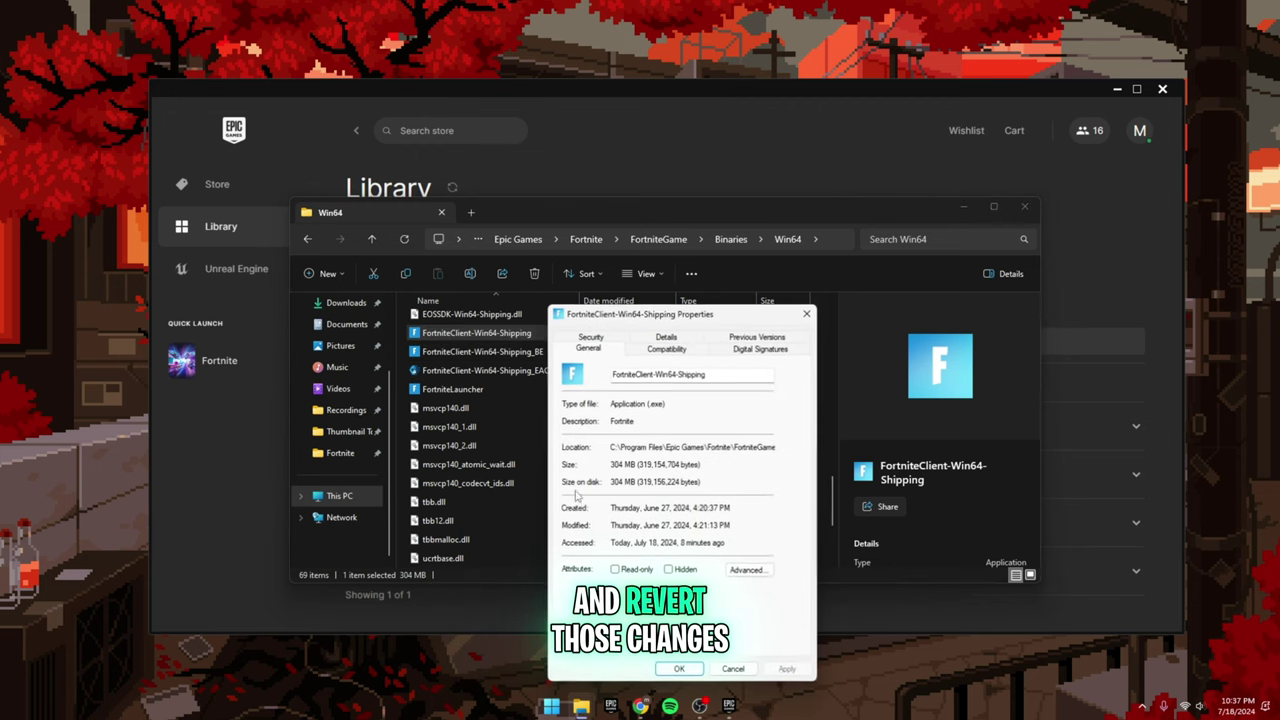
click(640, 352)
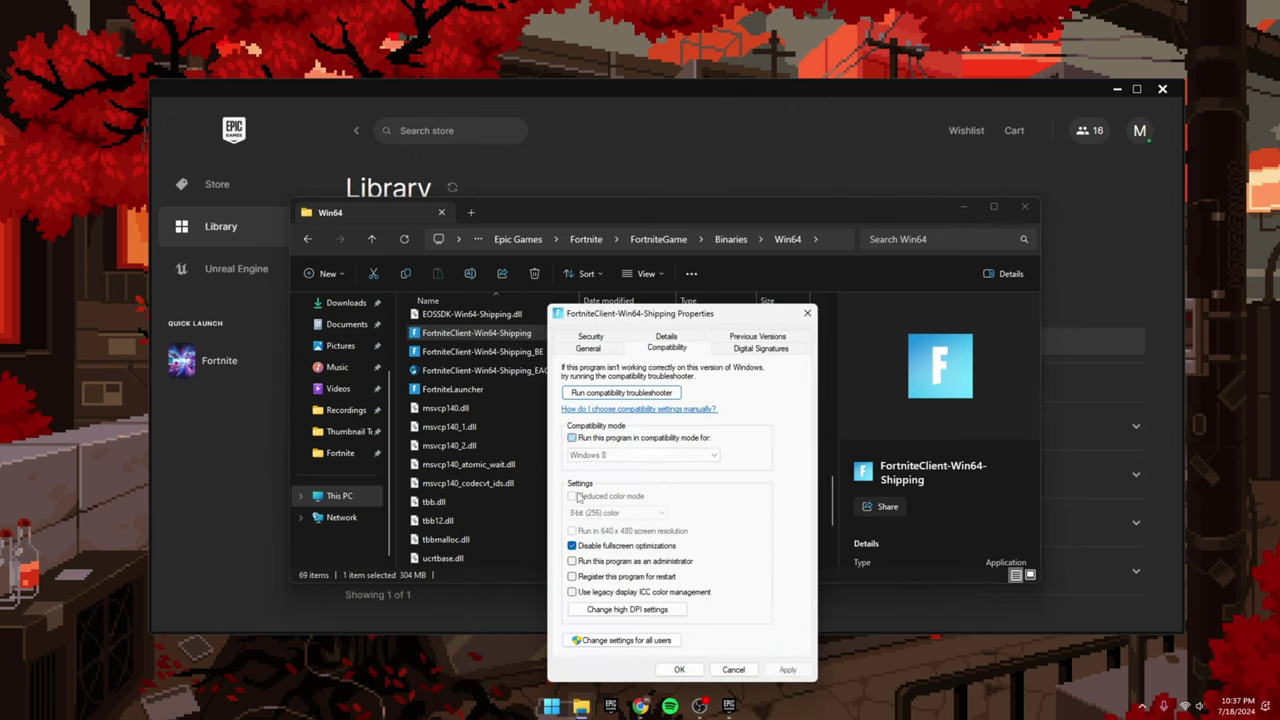
click(572, 546)
click(787, 669)
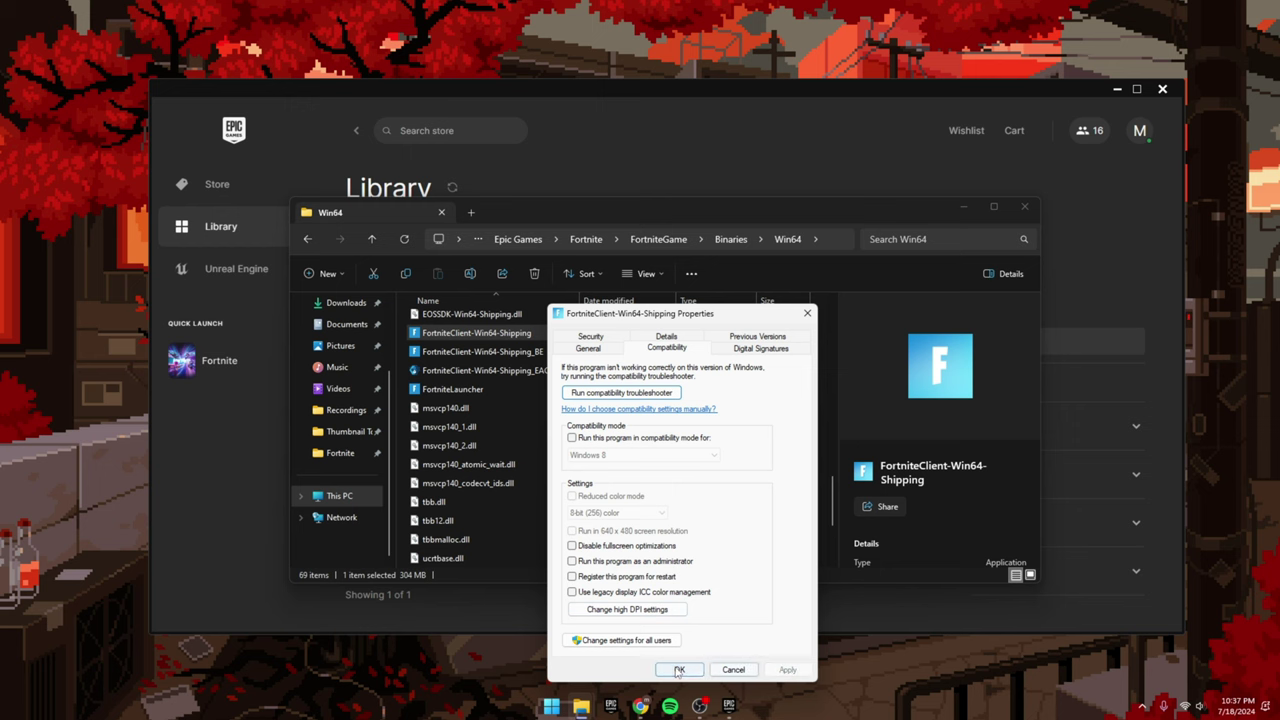
click(679, 669)
click(1024, 206)
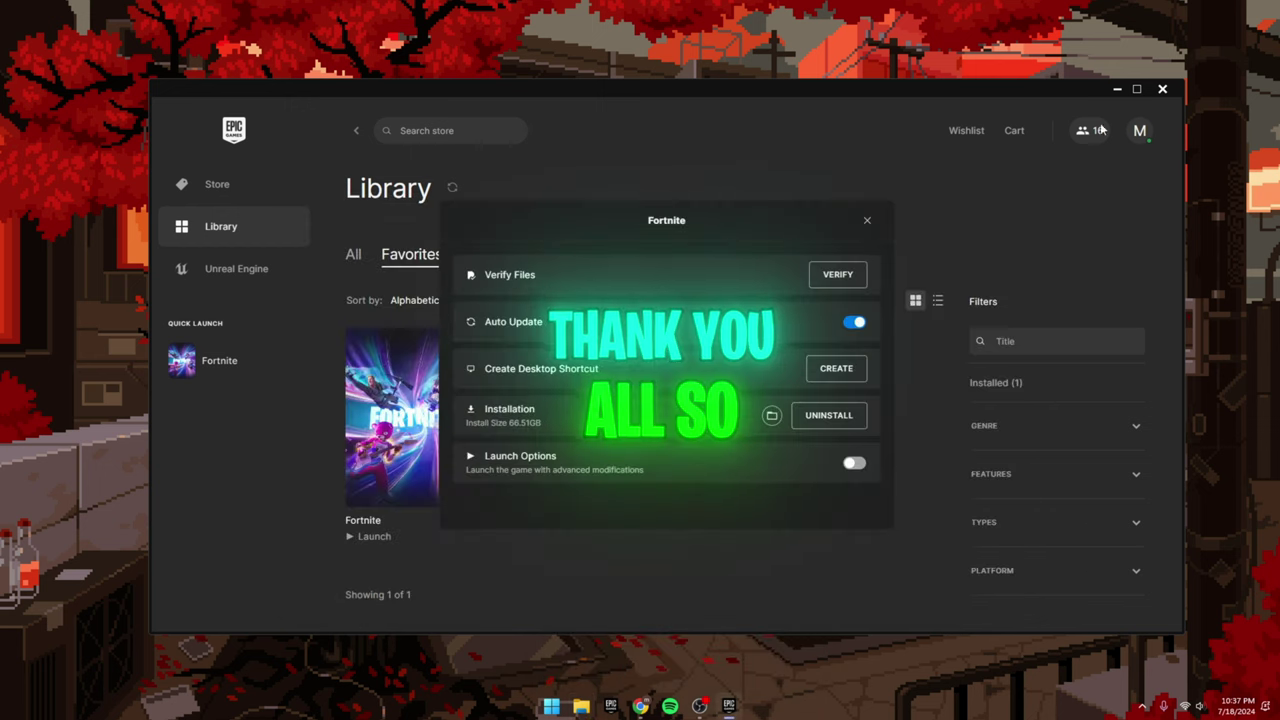
- Close the Epic Games Launcher window to leave only the Windows desktop
click(1162, 88)
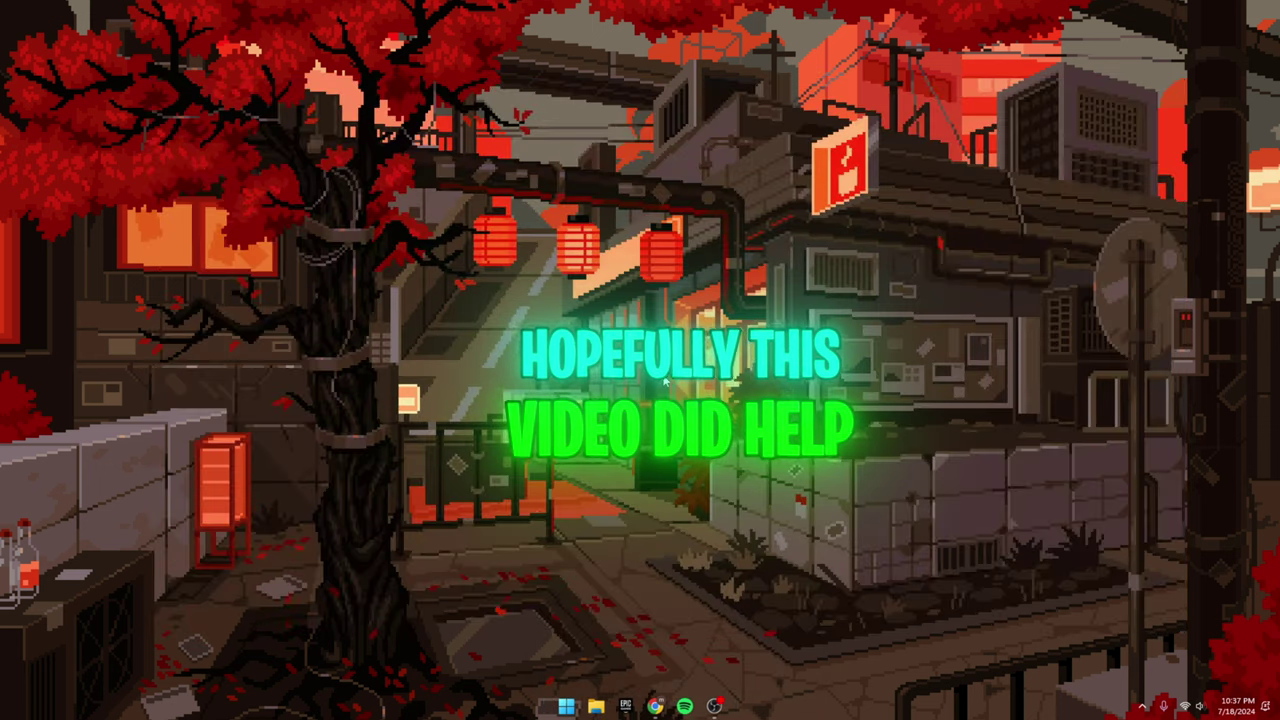